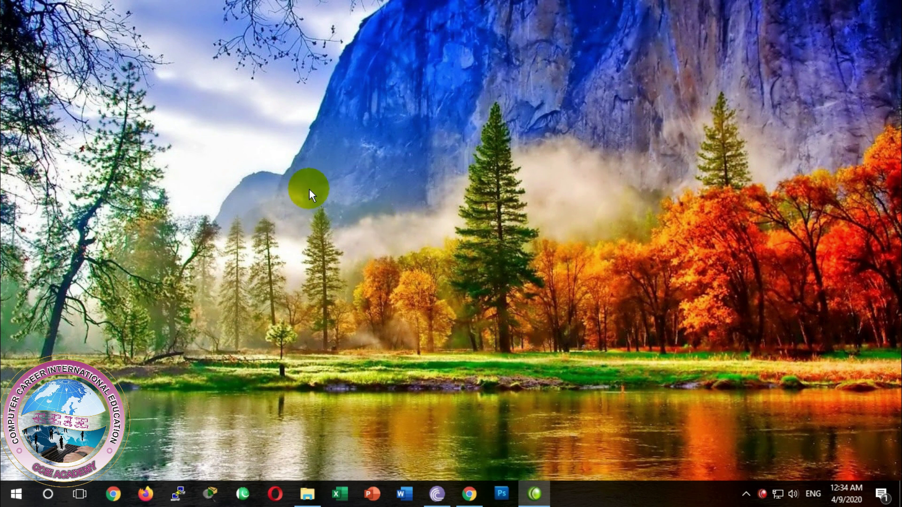
pyautogui.hotkey('ctrl', 'shift', 'd')
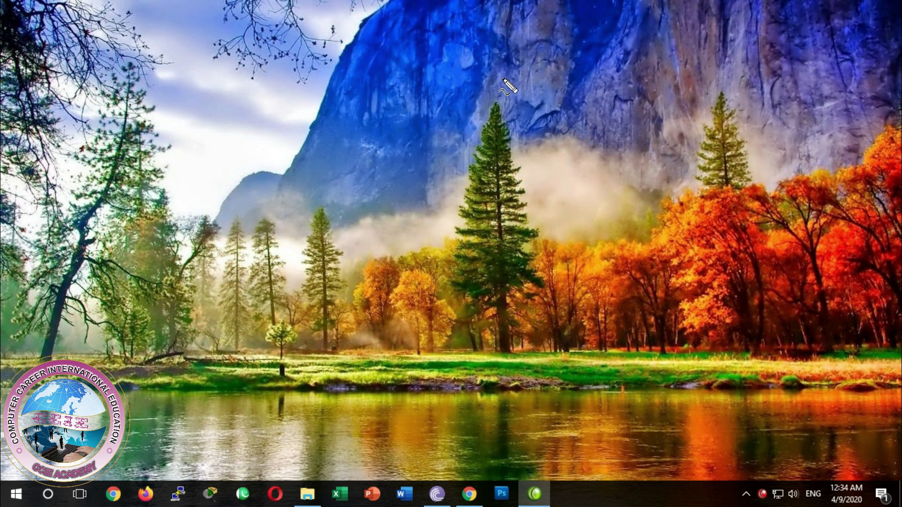
pyautogui.moveTo(414, 52)
pyautogui.mouseDown()
pyautogui.moveTo(473, 73)
pyautogui.moveTo(530, 66)
pyautogui.mouseUp()
pyautogui.moveTo(558, 67); pyautogui.dragTo(614, 58)
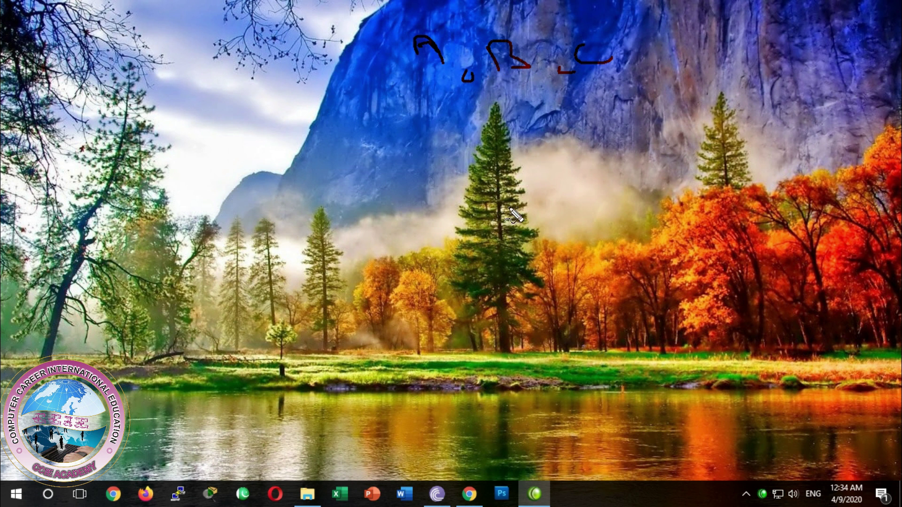
pyautogui.moveTo(532, 169)
pyautogui.mouseDown()
pyautogui.moveTo(564, 178)
pyautogui.moveTo(578, 166)
pyautogui.moveTo(627, 156)
pyautogui.moveTo(626, 169)
pyautogui.moveTo(653, 163)
pyautogui.moveTo(547, 193)
pyautogui.mouseUp()
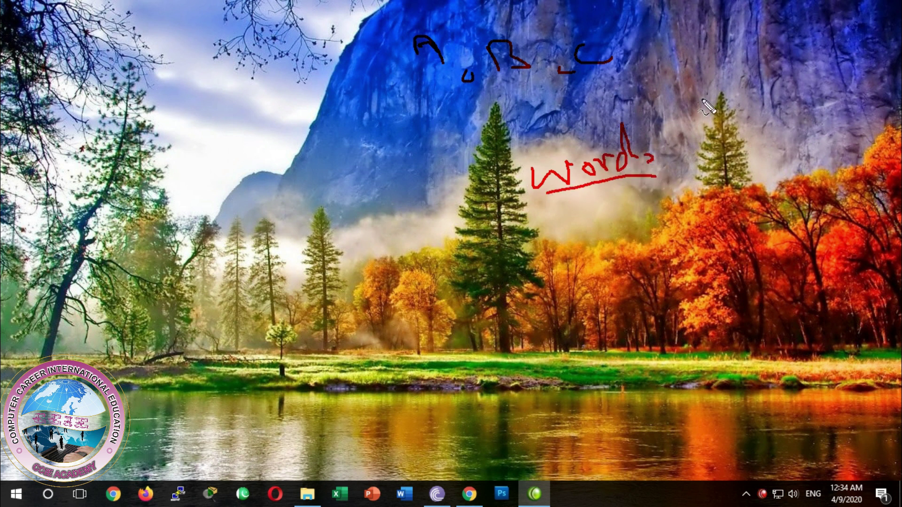
pyautogui.moveTo(541, 102)
pyautogui.mouseDown()
pyautogui.moveTo(521, 123)
pyautogui.moveTo(597, 123)
pyautogui.mouseUp()
pyautogui.moveTo(596, 87)
pyautogui.mouseDown()
pyautogui.moveTo(615, 115)
pyautogui.moveTo(637, 96)
pyautogui.moveTo(678, 101)
pyautogui.moveTo(693, 84)
pyautogui.moveTo(719, 96)
pyautogui.moveTo(755, 74)
pyautogui.mouseUp()
pyautogui.moveTo(277, 188)
pyautogui.mouseDown()
pyautogui.moveTo(301, 229)
pyautogui.moveTo(294, 196)
pyautogui.moveTo(364, 175)
pyautogui.moveTo(374, 146)
pyautogui.moveTo(444, 141)
pyautogui.moveTo(466, 155)
pyautogui.moveTo(492, 151)
pyautogui.moveTo(363, 219)
pyautogui.mouseUp()
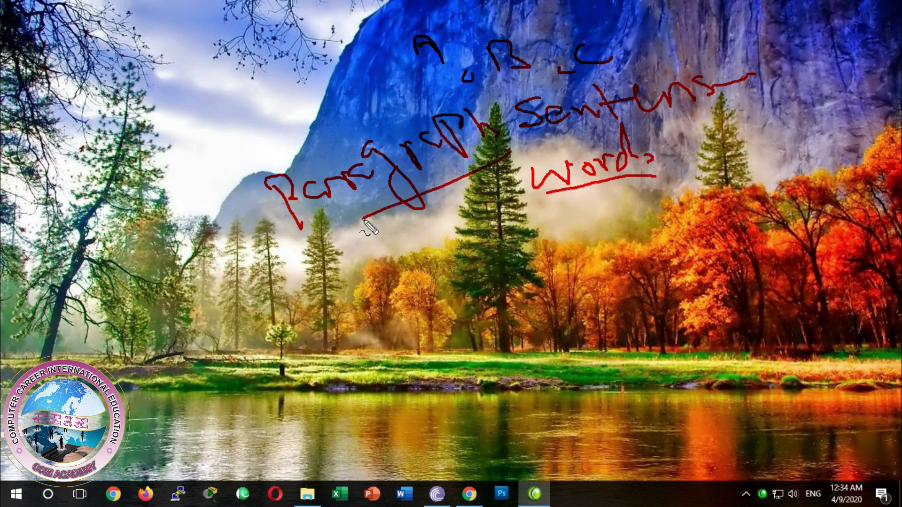
pyautogui.moveTo(179, 113)
pyautogui.mouseDown()
pyautogui.moveTo(210, 152)
pyautogui.moveTo(277, 98)
pyautogui.moveTo(269, 106)
pyautogui.moveTo(312, 112)
pyautogui.moveTo(191, 167)
pyautogui.mouseUp()
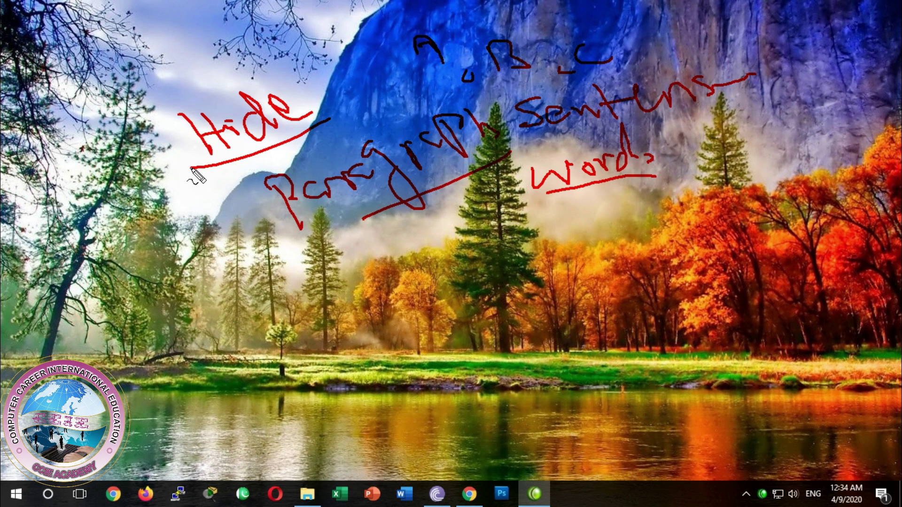
pyautogui.press('Escape')
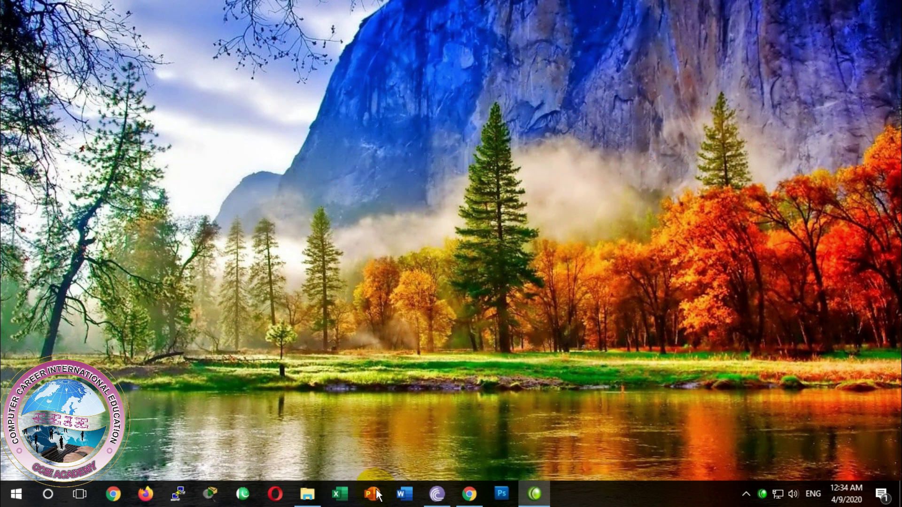
# Create a blank Word document and enter tabbed rows "Character A", "Word ccie" and "Sentence we are student", plus a "Paragraph" label
pyautogui.click(403, 494)
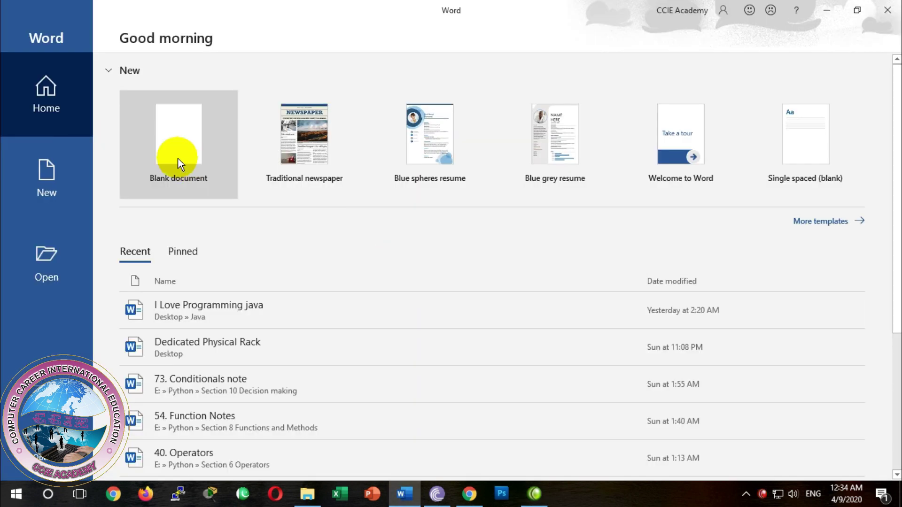
pyautogui.click(178, 162)
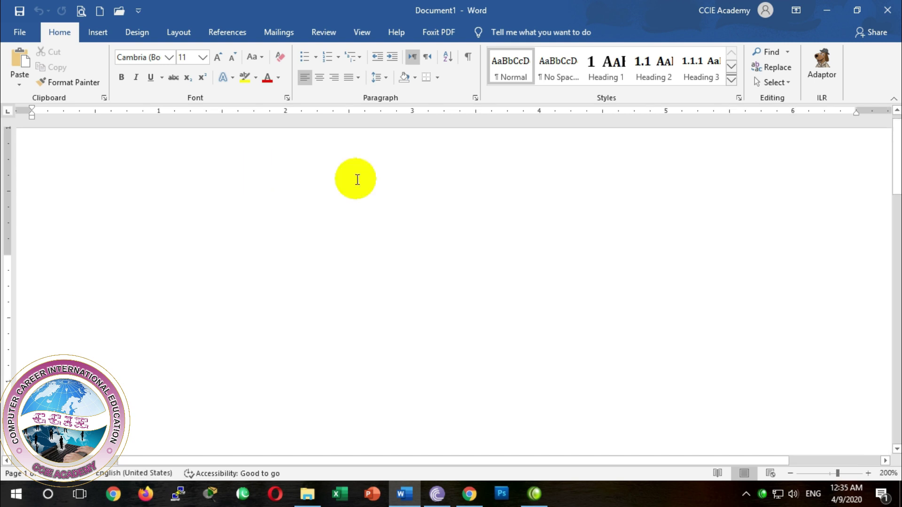
pyautogui.write('char')
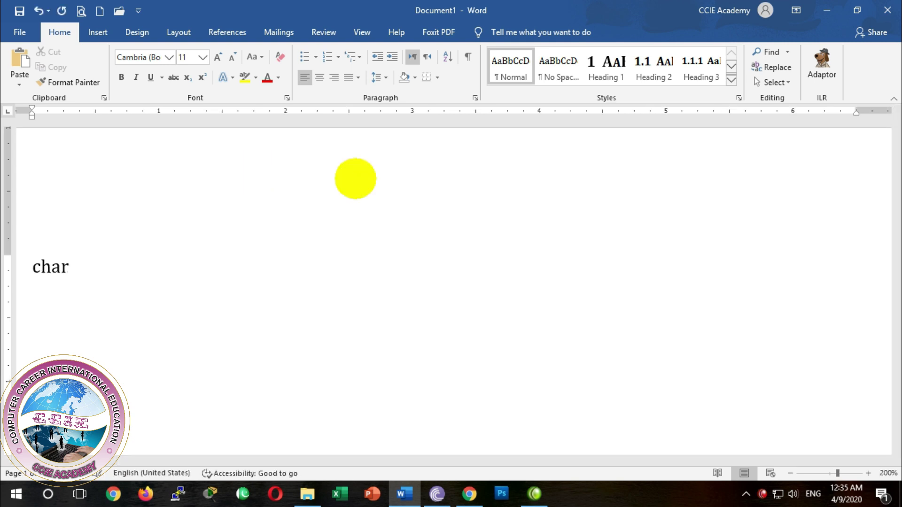
pyautogui.write('acter')
pyautogui.press('Tab')
pyautogui.write('A ')
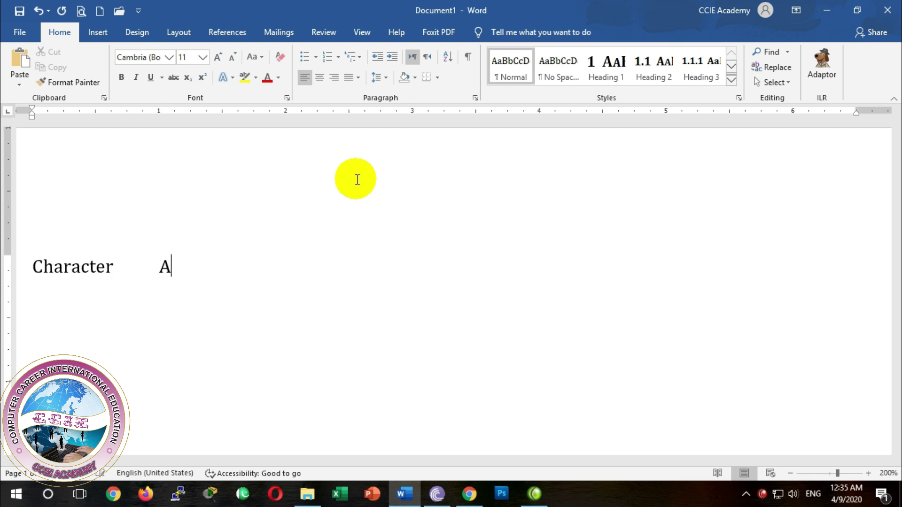
pyautogui.write('Word\tccie')
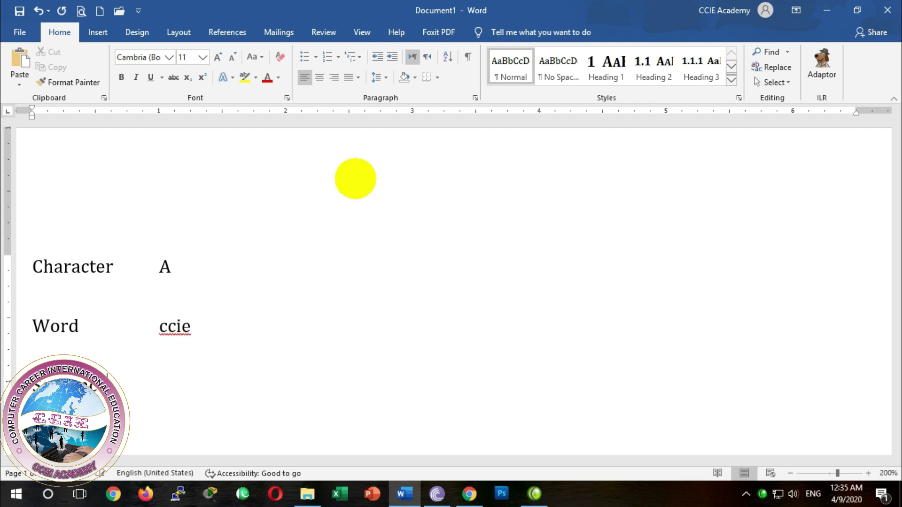
pyautogui.write(' \twe are student')
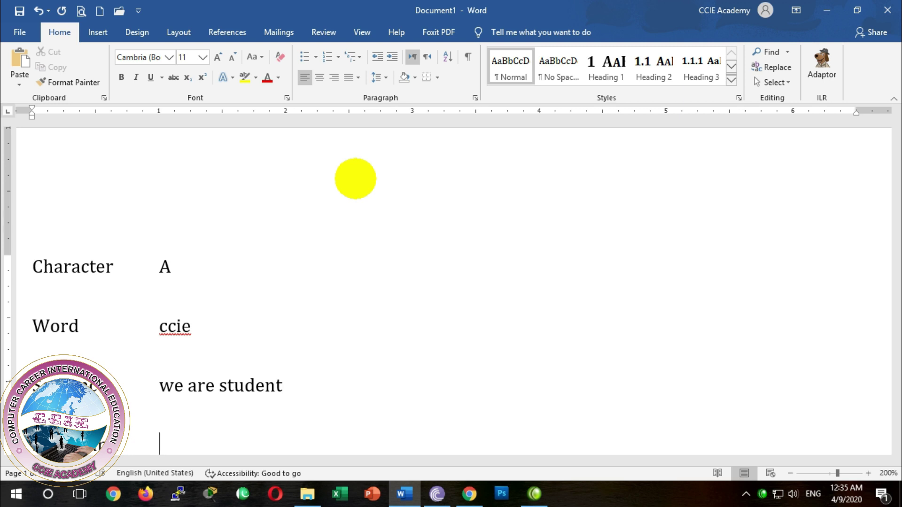
# Complete the Paragraph row with "my name is", the student's name, and "from quetta and I am student at ccie academy."
pyautogui.write('muy name is wa')
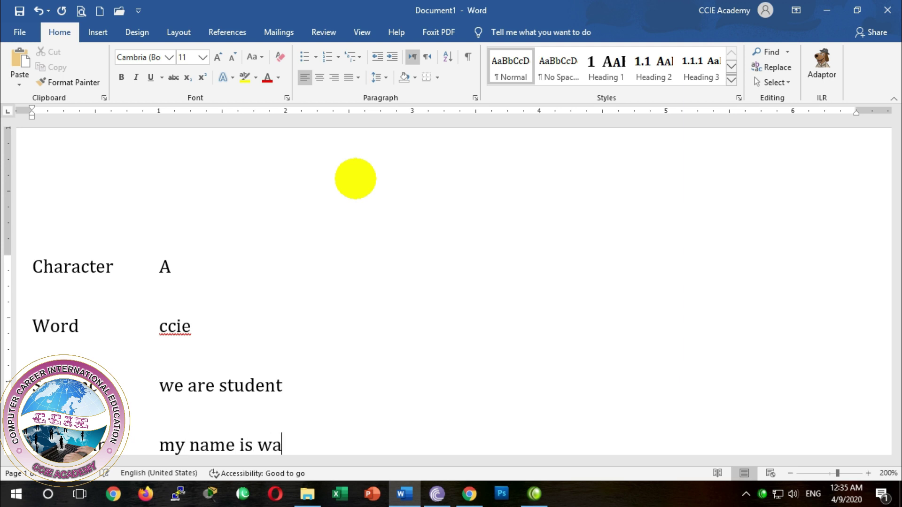
pyautogui.write('rdan from queet')
pyautogui.press('BackSpace')
pyautogui.press('BackSpace')
pyautogui.press('BackSpace')
pyautogui.write('etta')
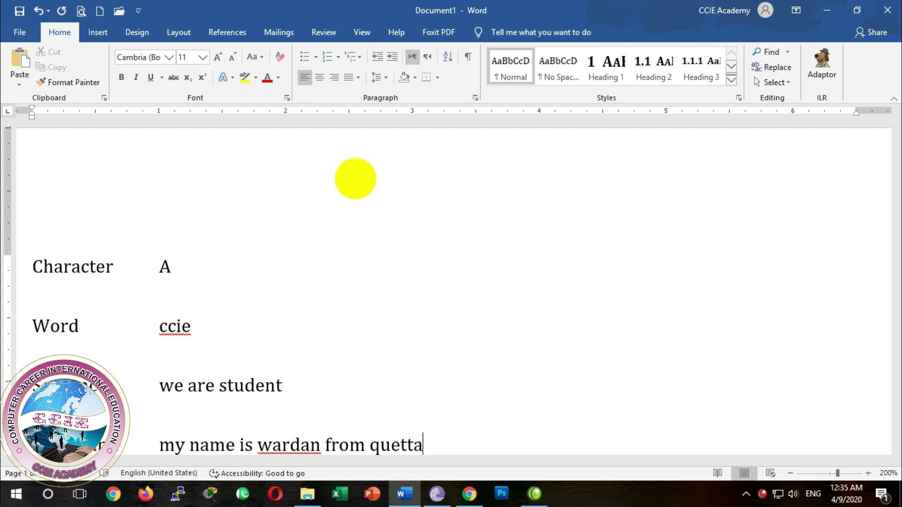
pyautogui.write(' and I am studen')
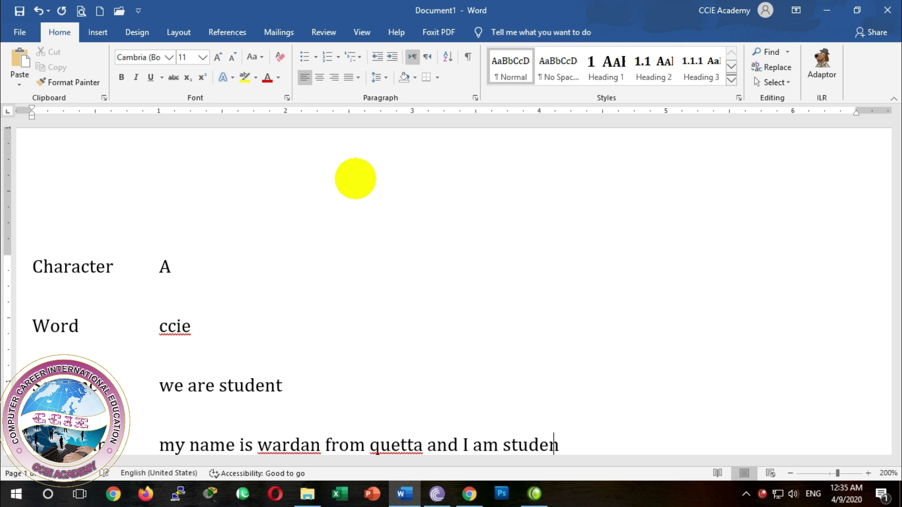
pyautogui.write('t at ccie academy.')
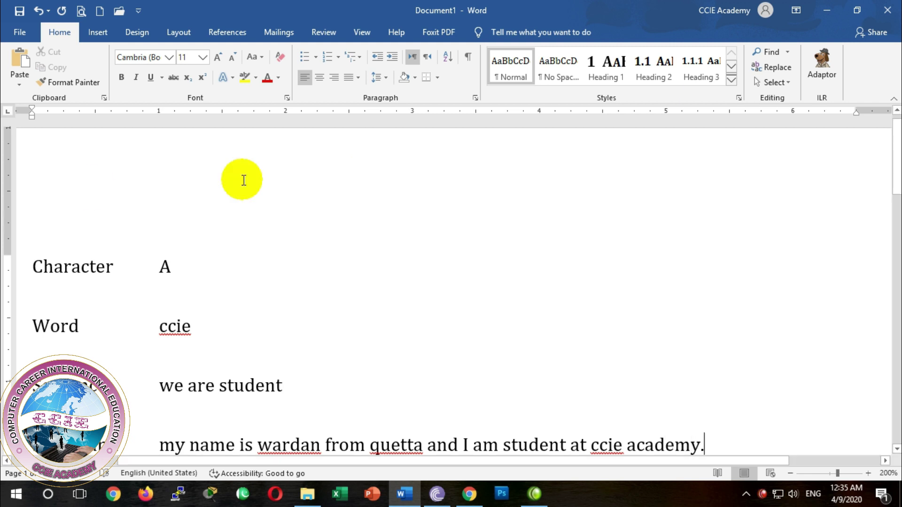
# Select the Character, Word, Sentence and Paragraph examples one after another to point out each text unit
pyautogui.moveTo(156, 265); pyautogui.dragTo(173, 267)
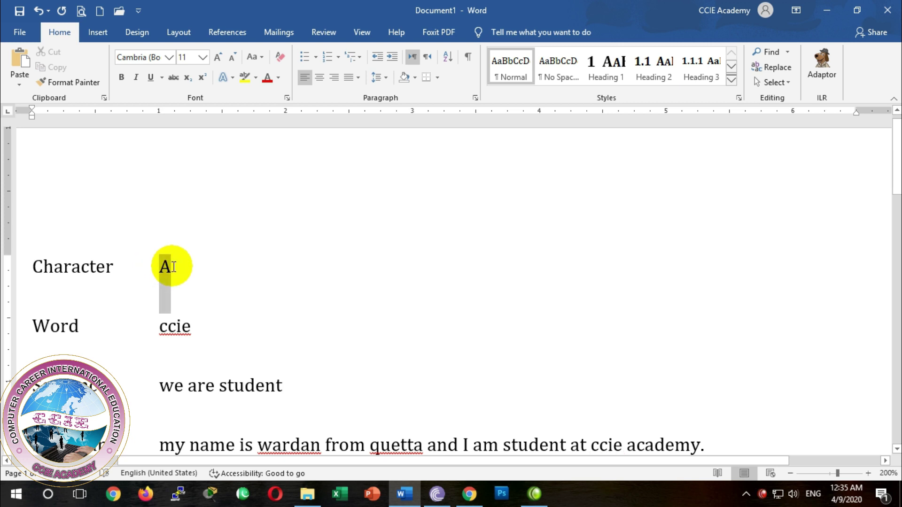
pyautogui.moveTo(158, 325); pyautogui.dragTo(195, 324)
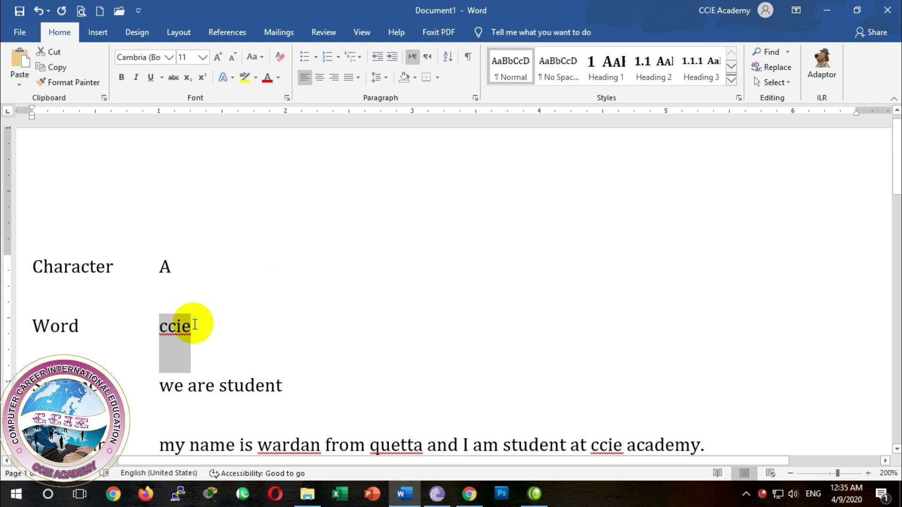
pyautogui.click(195, 325)
pyautogui.moveTo(161, 385); pyautogui.dragTo(288, 383)
pyautogui.click(288, 385)
pyautogui.scroll(-2, 153, 427)
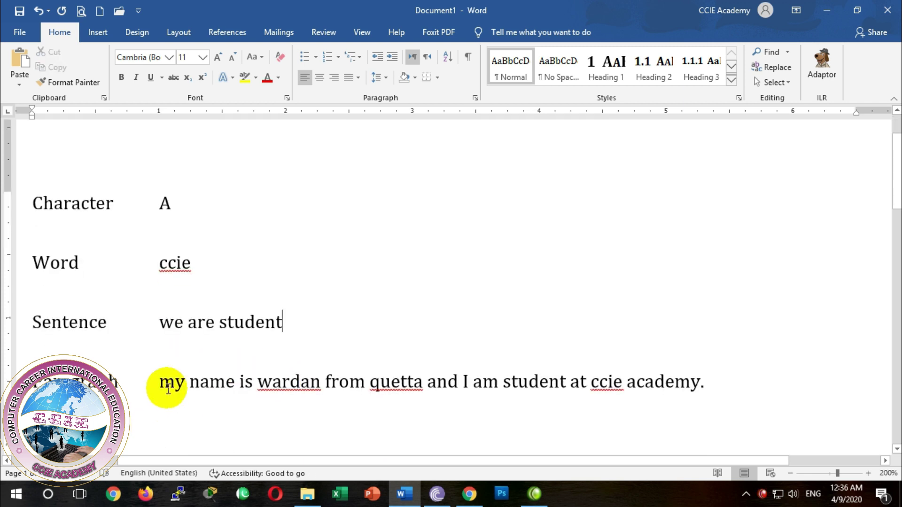
pyautogui.moveTo(162, 382); pyautogui.dragTo(721, 369)
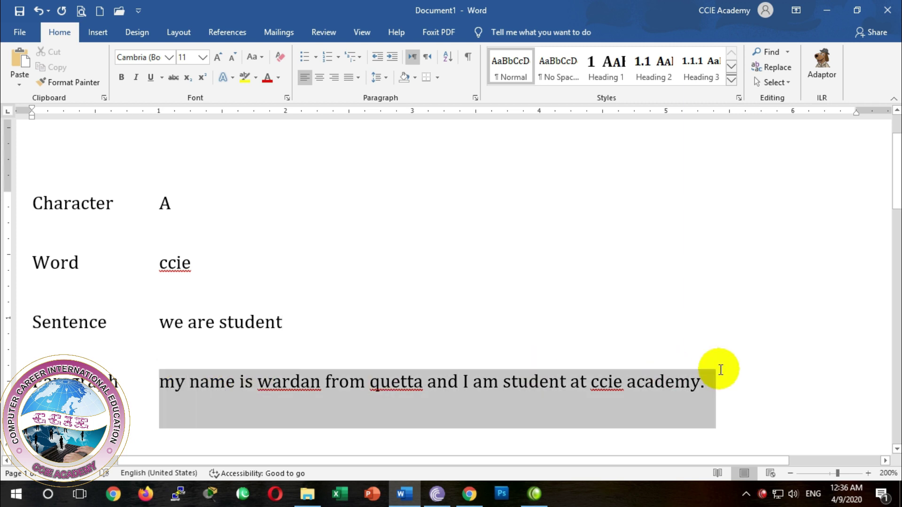
pyautogui.click(301, 311)
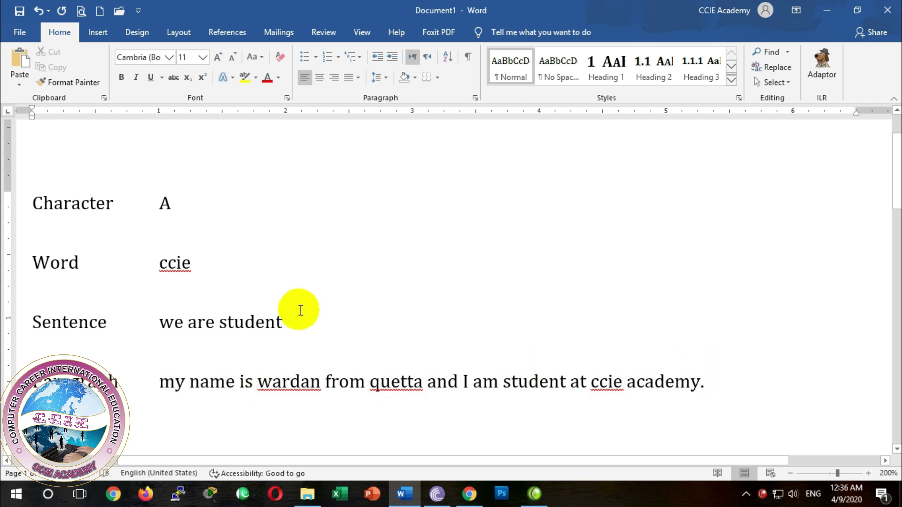
# Create another blank document and generate sample paragraphs in it with =rand.old()
pyautogui.click(19, 29)
pyautogui.click(58, 91)
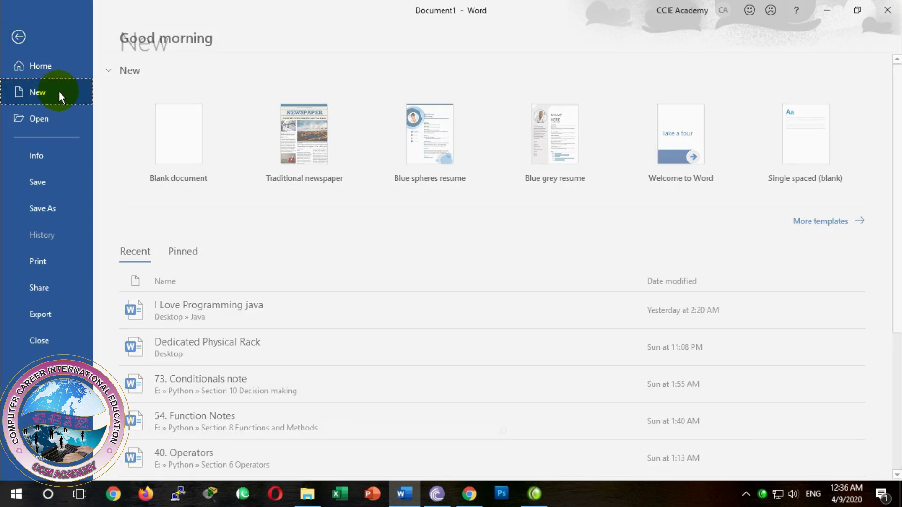
pyautogui.click(191, 149)
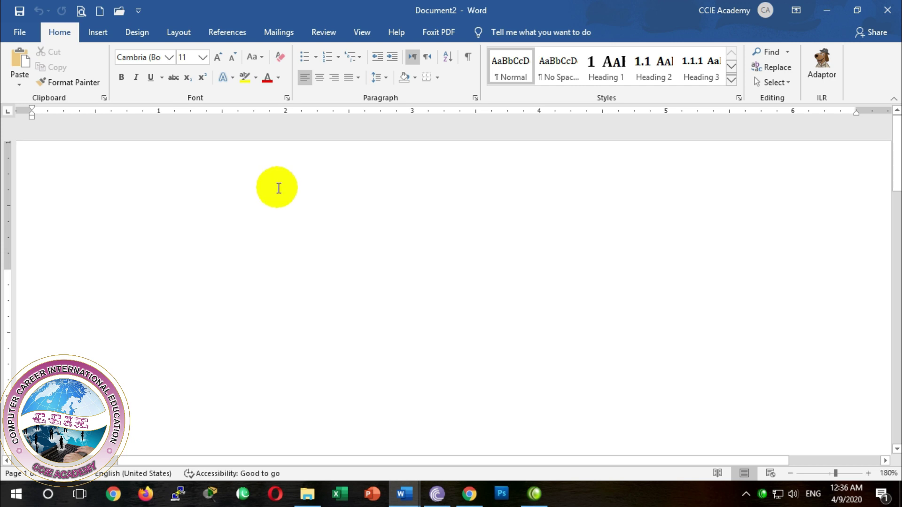
pyautogui.scroll(-3, 278, 188)
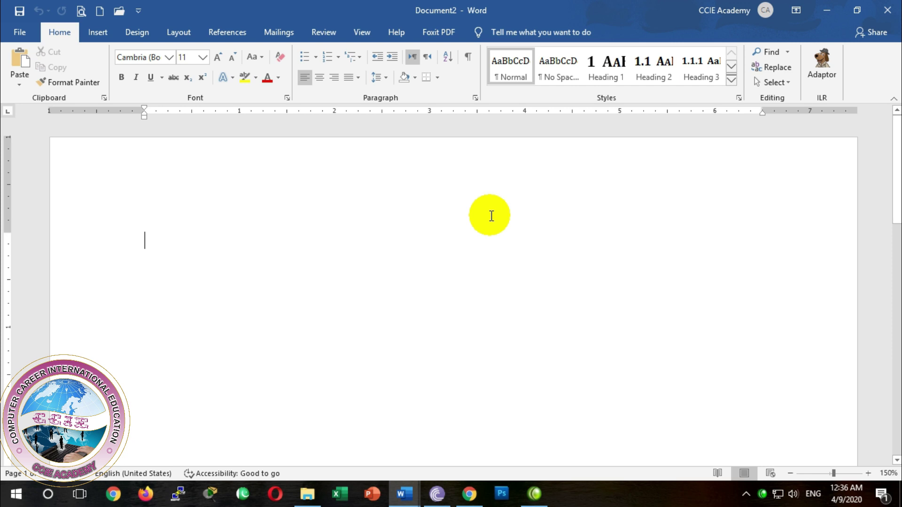
pyautogui.write('=rand.old(')
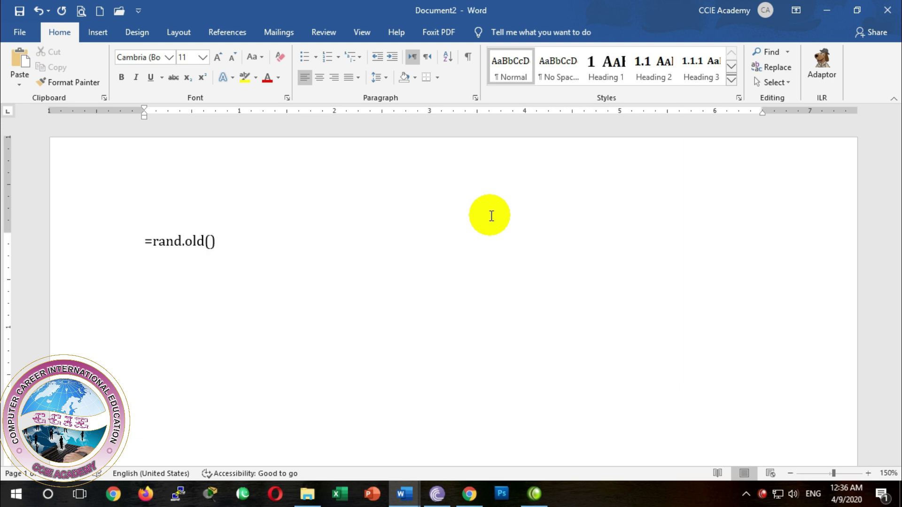
pyautogui.press('Return')
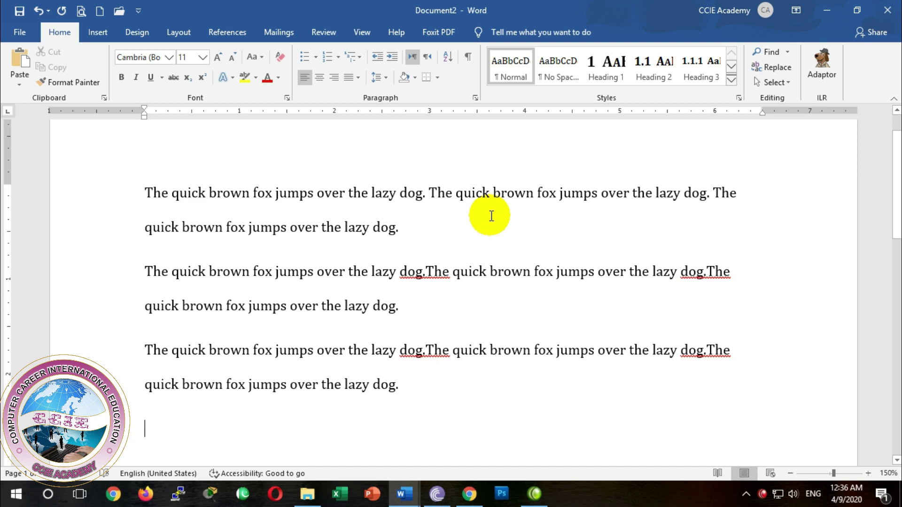
# Select the three sample paragraphs in turn and the individual sentences of the third one, leaving nothing selected
pyautogui.tripleClick(146, 186)
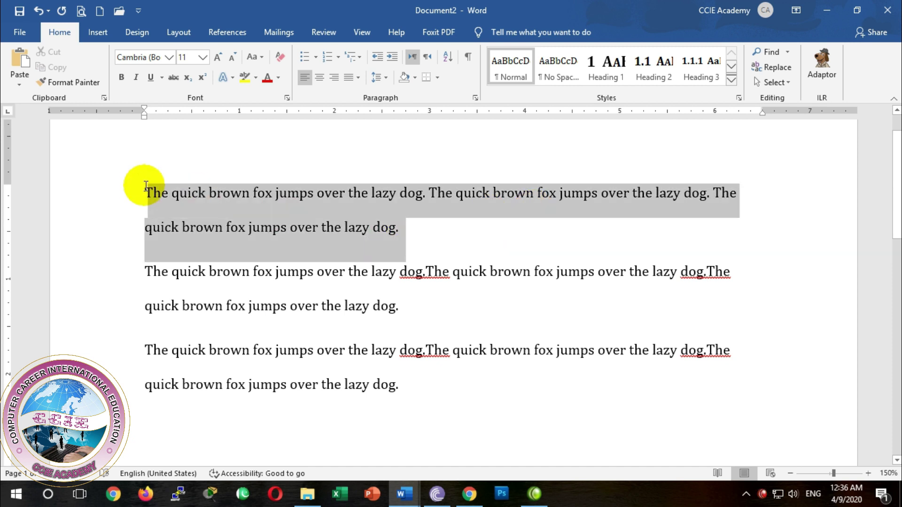
pyautogui.moveTo(403, 298); pyautogui.dragTo(157, 270)
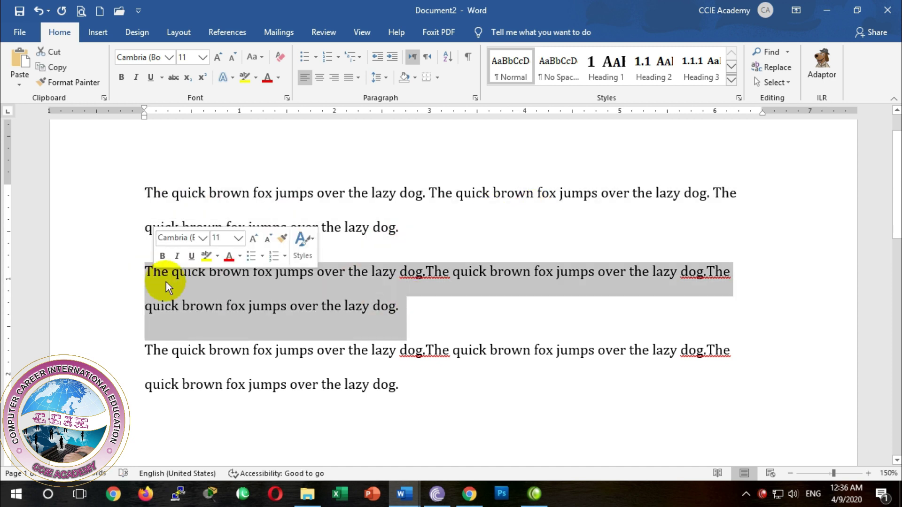
pyautogui.moveTo(405, 381); pyautogui.dragTo(594, 414)
pyautogui.click(175, 350)
pyautogui.click(416, 351)
pyautogui.click(701, 351)
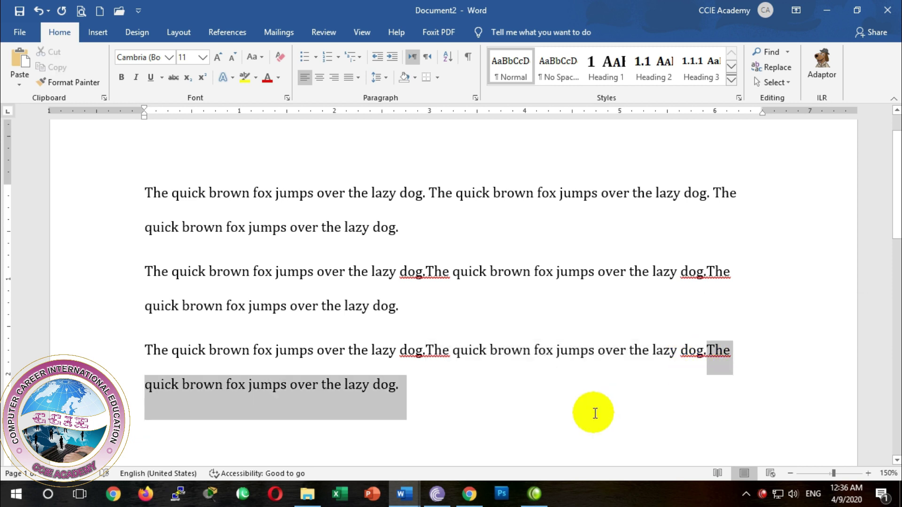
pyautogui.click(515, 389)
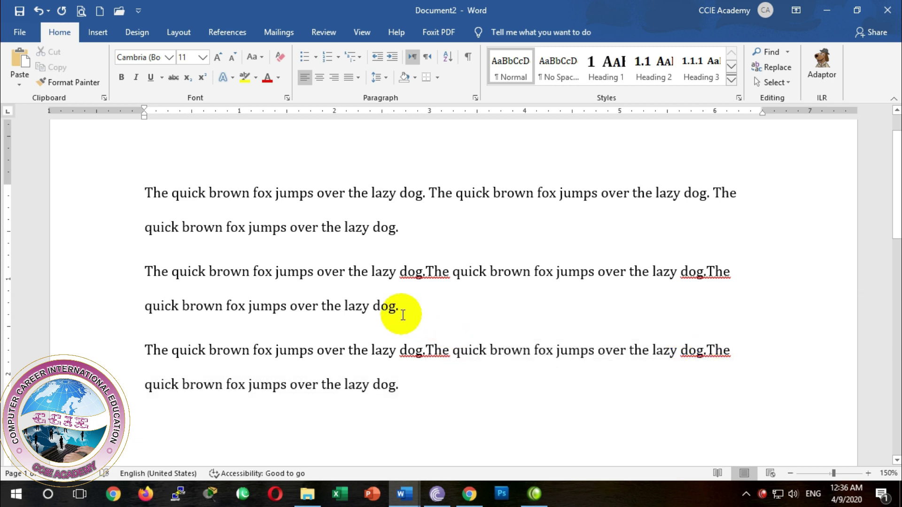
# Change the font color of the word "quick" in the first sentence of the first paragraph to green
pyautogui.moveTo(172, 193); pyautogui.dragTo(205, 193)
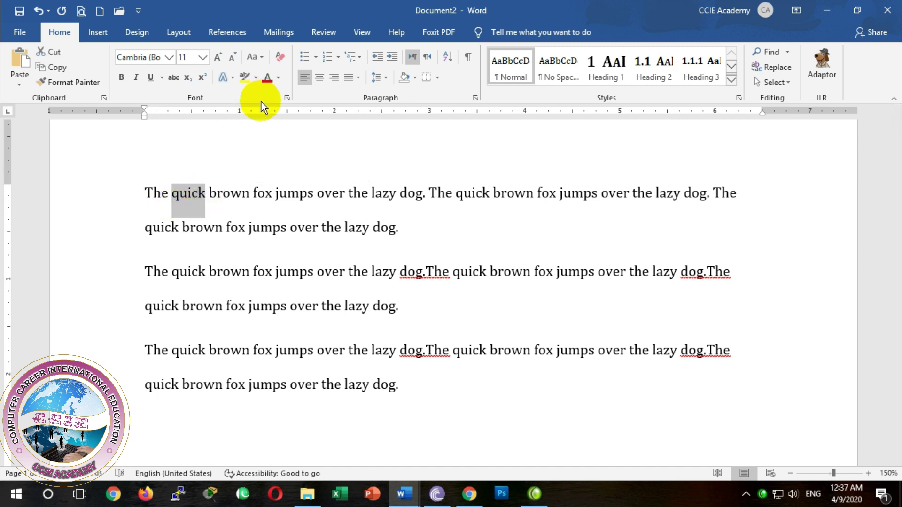
pyautogui.scroll(1, 272, 155)
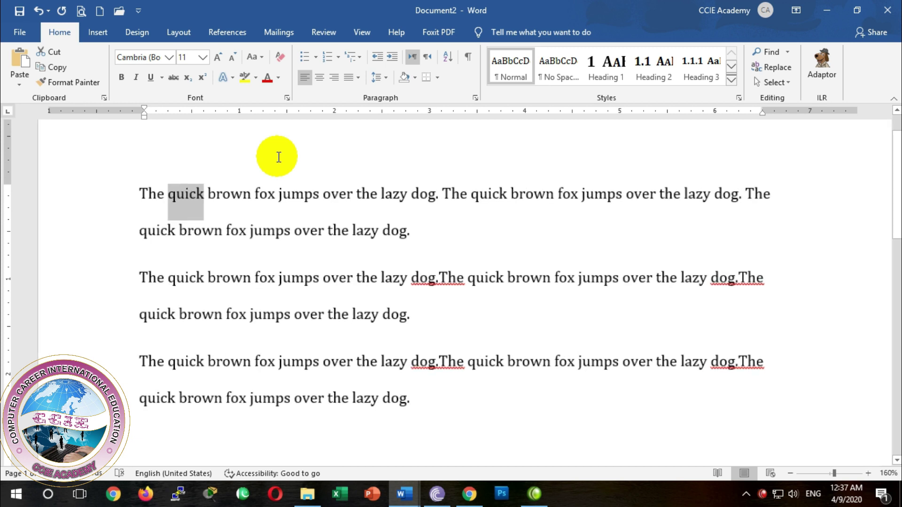
pyautogui.click(278, 78)
pyautogui.click(324, 195)
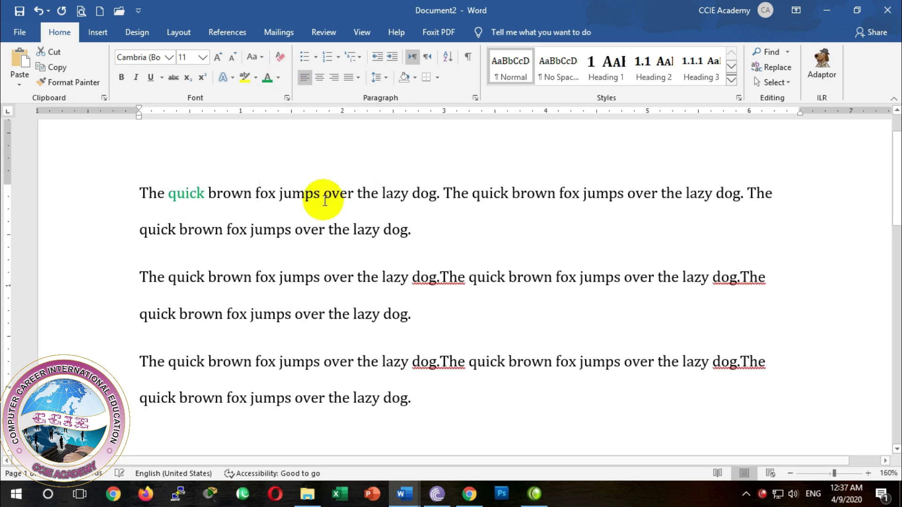
# Apply the green font color to the whole second paragraph
pyautogui.click(321, 275)
pyautogui.tripleClick(403, 312)
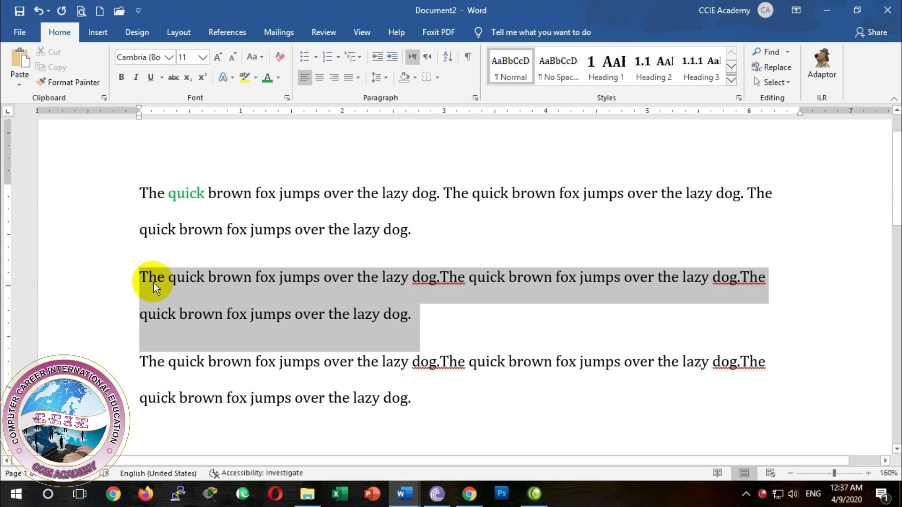
pyautogui.click(267, 78)
pyautogui.click(328, 294)
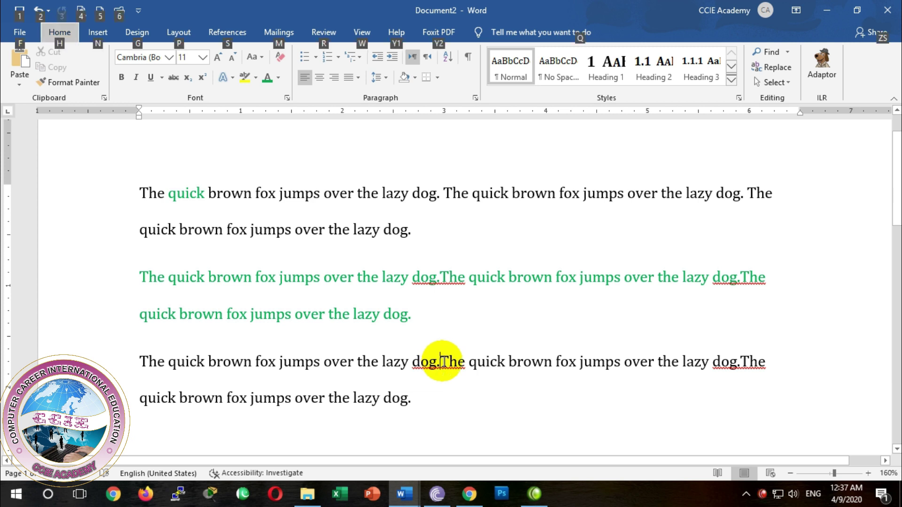
# Apply the green font color to the second sentence of the third paragraph
pyautogui.moveTo(441, 362); pyautogui.dragTo(739, 361)
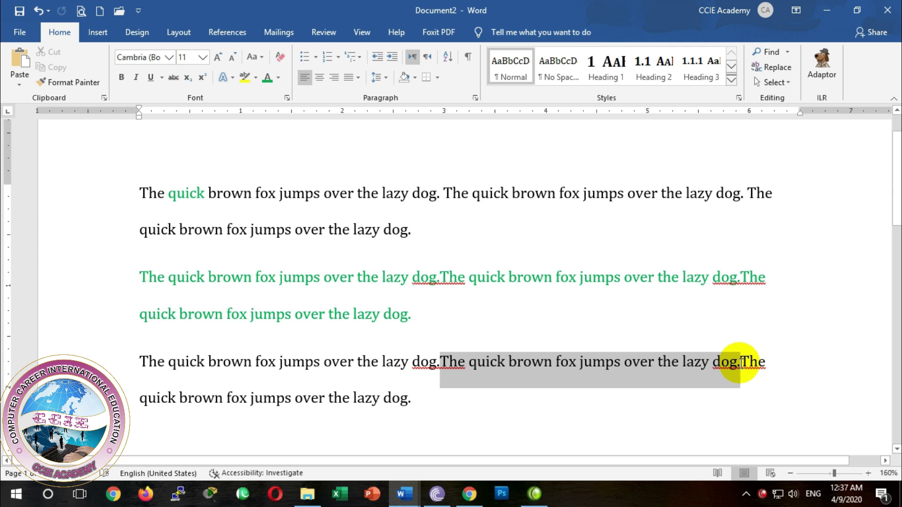
pyautogui.click(269, 77)
pyautogui.click(412, 326)
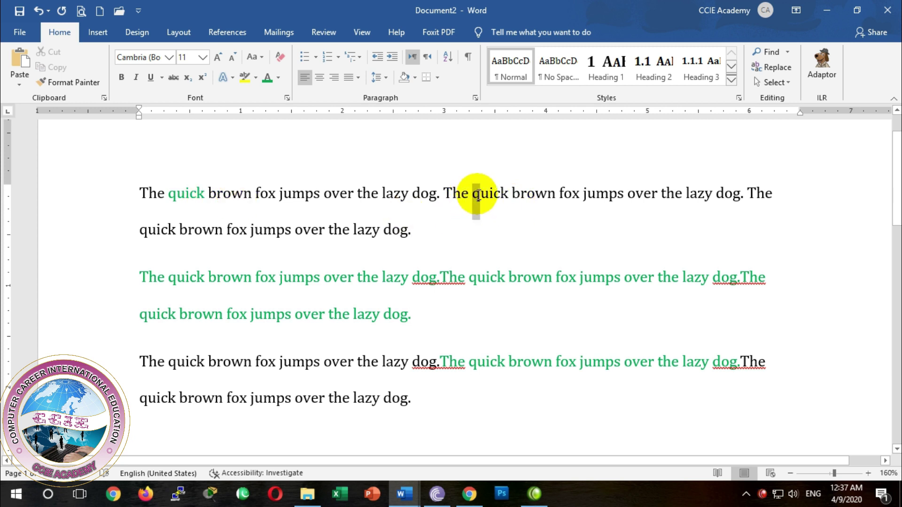
# Try the green font color on the letter "q" of "quick" in the first paragraph's second sentence
pyautogui.moveTo(479, 199); pyautogui.dragTo(472, 200)
pyautogui.click(267, 77)
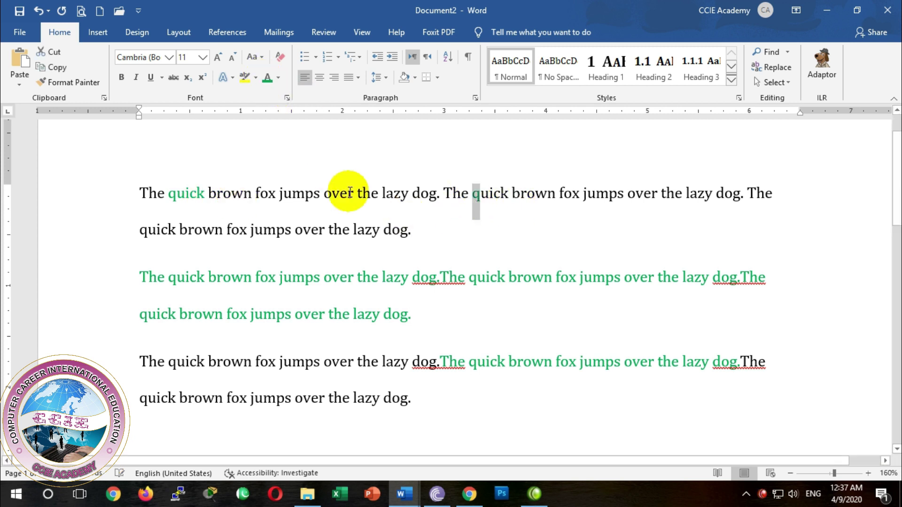
pyautogui.scroll(1, 350, 192)
pyautogui.scroll(2, 349, 192)
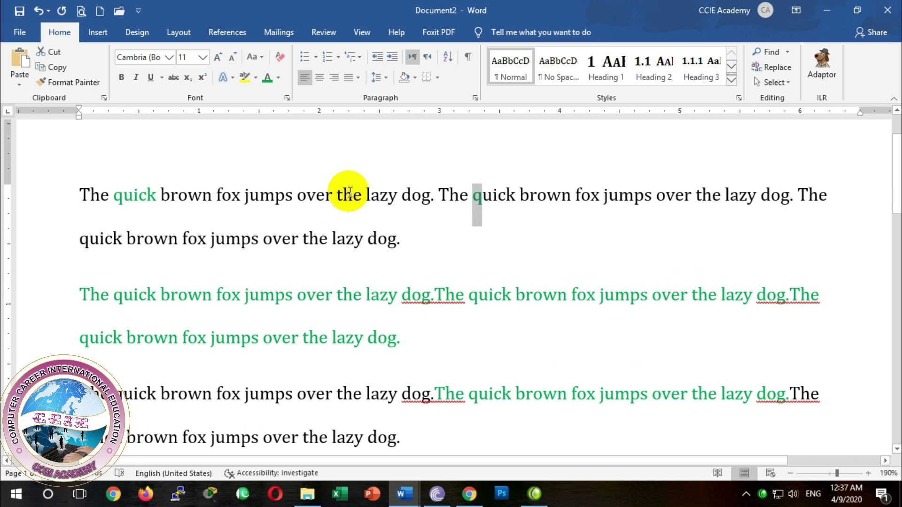
# Undo the green font color changes, back through the first one on the word "quick"
pyautogui.hotkey('ctrl', 'z')
pyautogui.hotkey('ctrl', 'z')
pyautogui.hotkey('ctrl', 'z')
pyautogui.hotkey('ctrl', 'z')
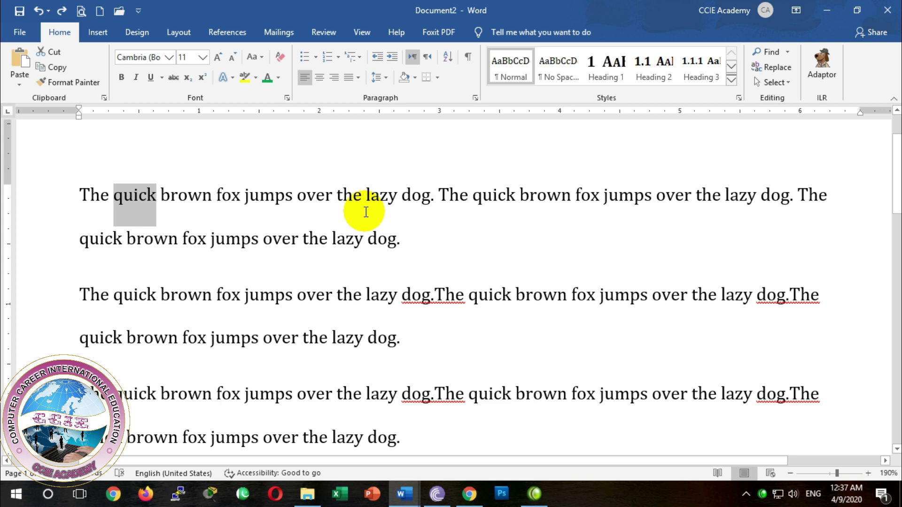
# Color the word "The" at the start of the first paragraph's second sentence green, and set it back to black
pyautogui.click(443, 195)
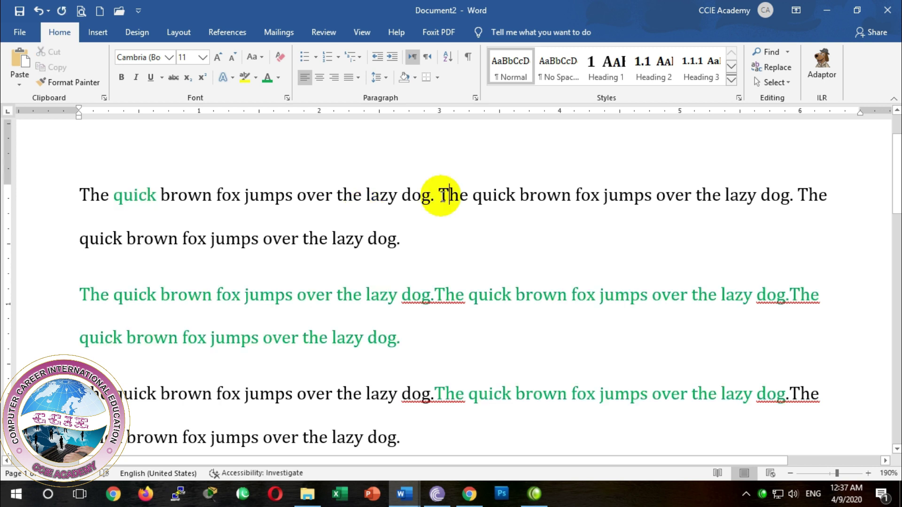
pyautogui.moveTo(439, 195); pyautogui.dragTo(465, 198)
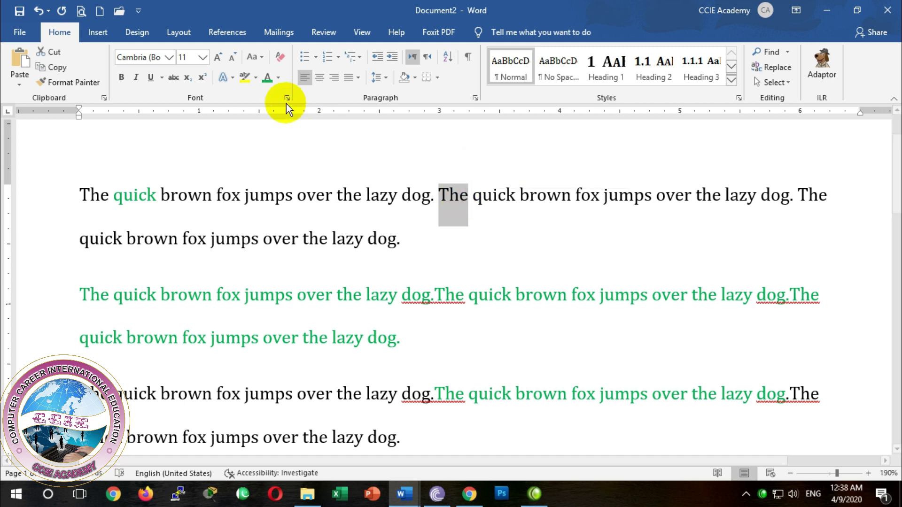
pyautogui.click(266, 78)
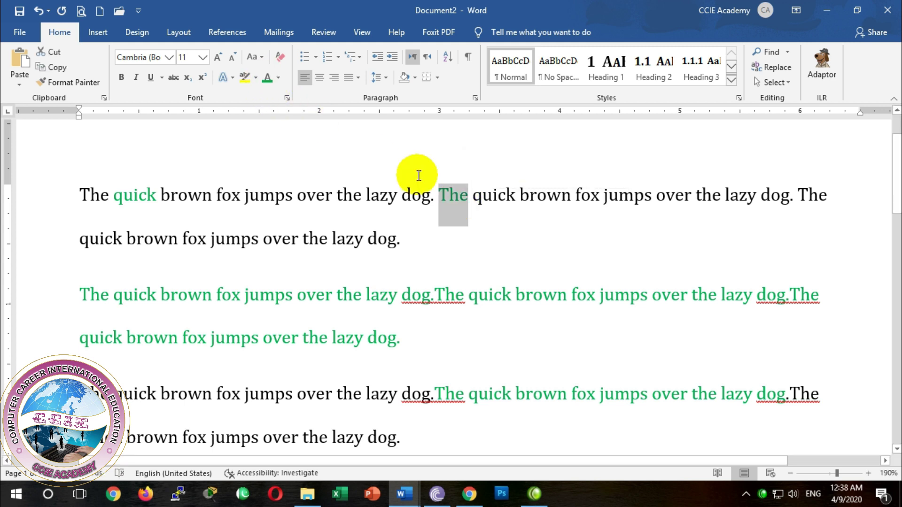
pyautogui.click(278, 77)
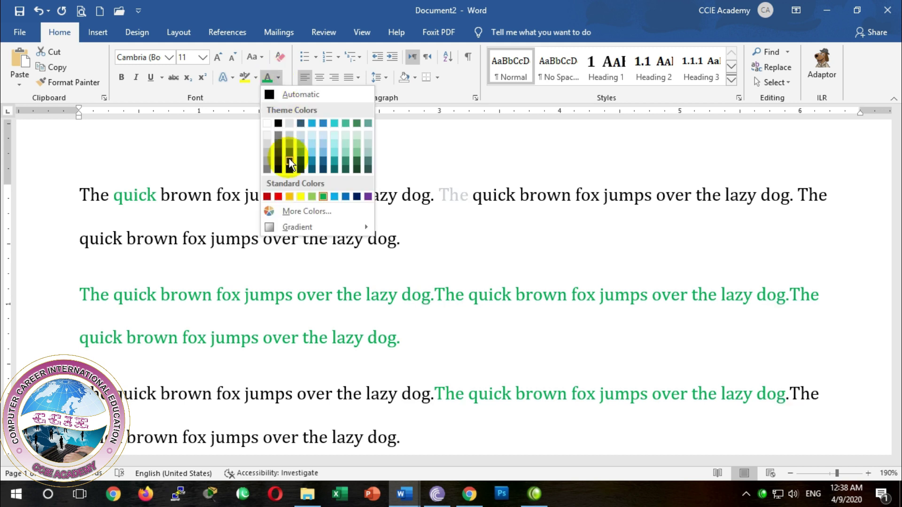
pyautogui.click(277, 123)
# Change the font color of only the letter "h" in "The" opening the first paragraph's second sentence to green
pyautogui.click(454, 198)
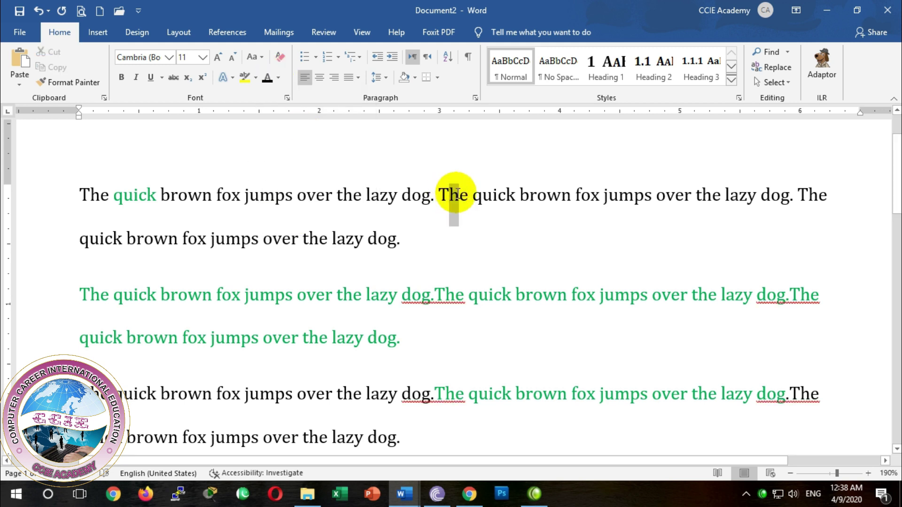
pyautogui.click(278, 77)
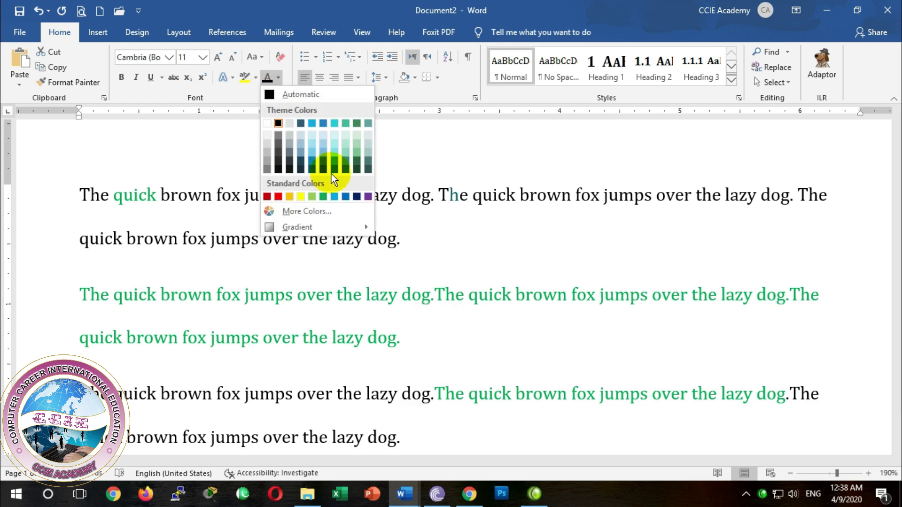
pyautogui.click(323, 196)
pyautogui.click(511, 244)
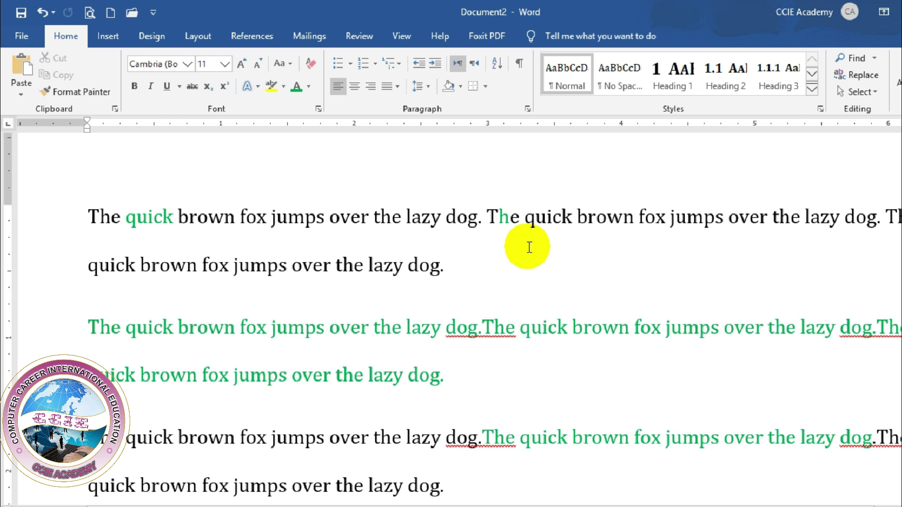
# Hide the green letter "h" in the first paragraph's second sentence with the Hidden font effect
pyautogui.moveTo(499, 220); pyautogui.dragTo(507, 224)
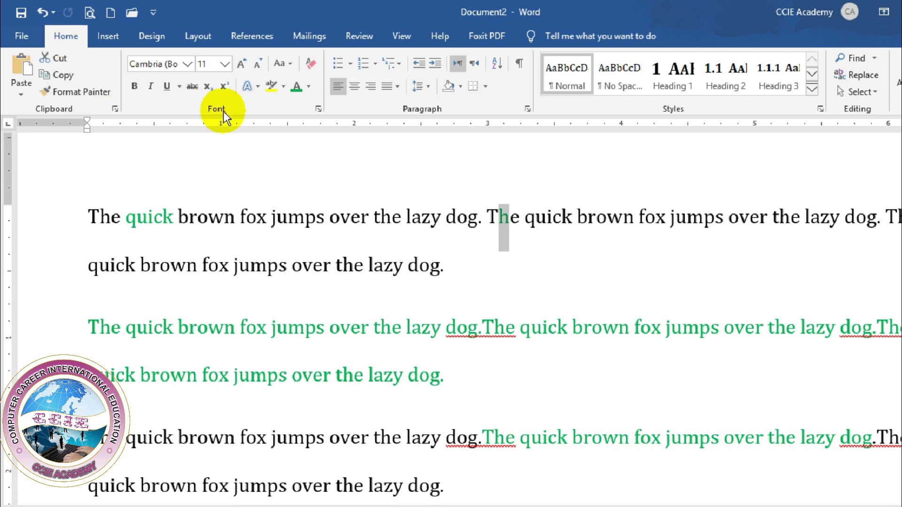
pyautogui.click(317, 111)
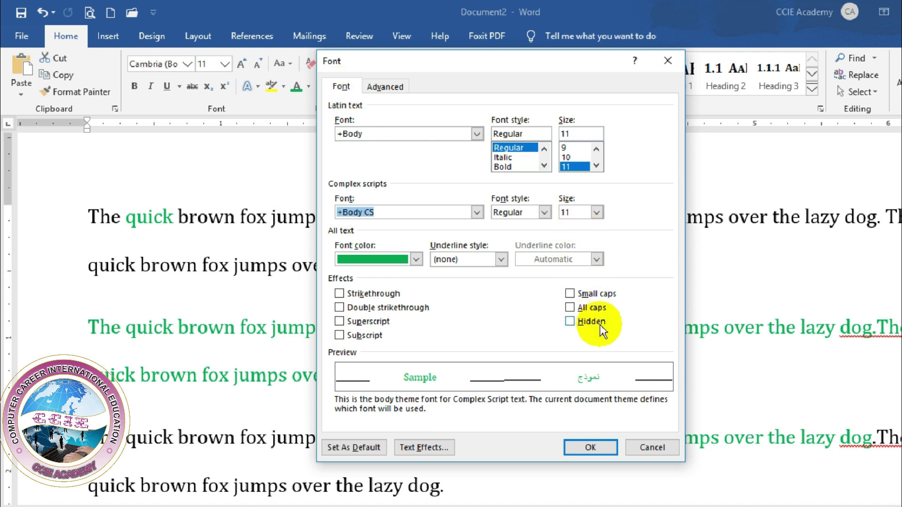
pyautogui.click(569, 323)
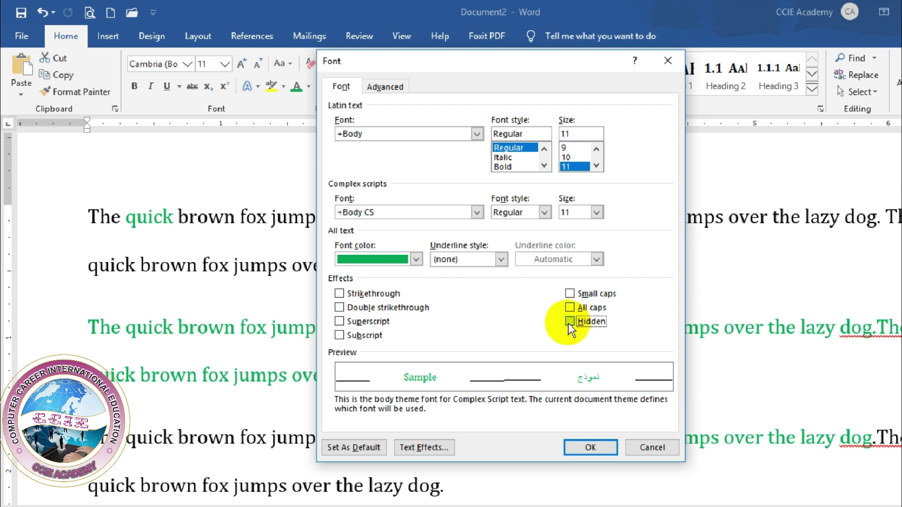
pyautogui.click(581, 447)
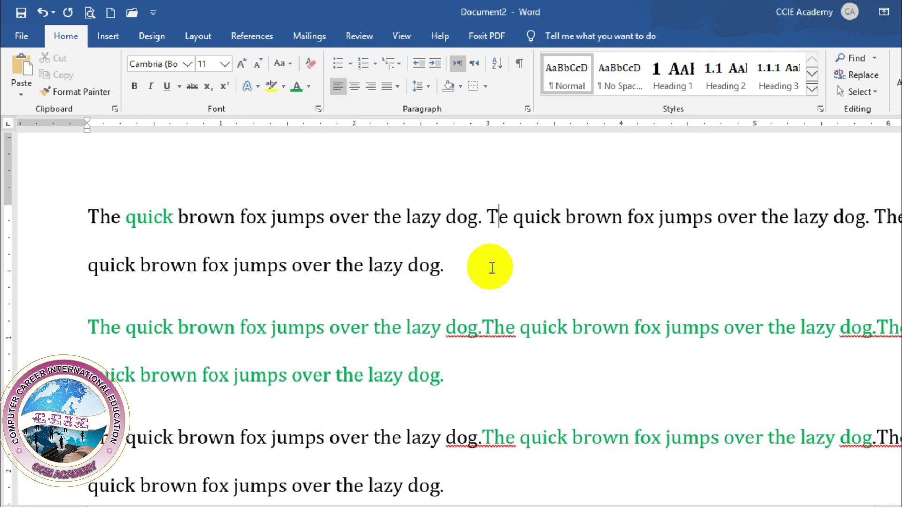
pyautogui.click(569, 258)
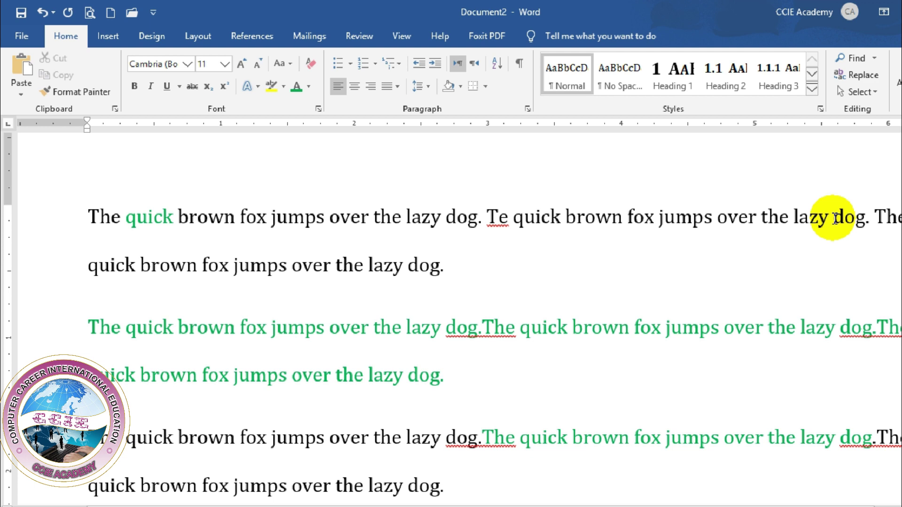
# Place the insertion point between "T" and "e" and check the Hidden font effect there, closing the font settings without changes
pyautogui.moveTo(507, 221); pyautogui.dragTo(488, 221)
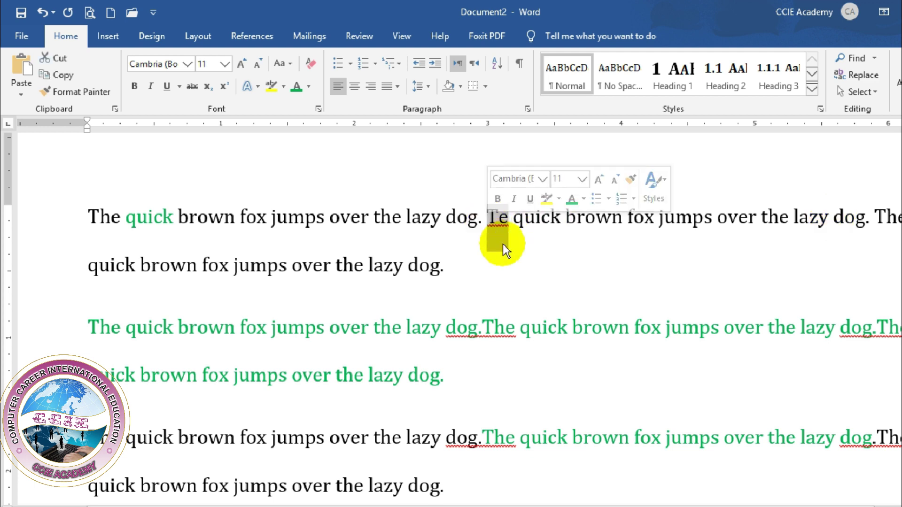
pyautogui.click(498, 219)
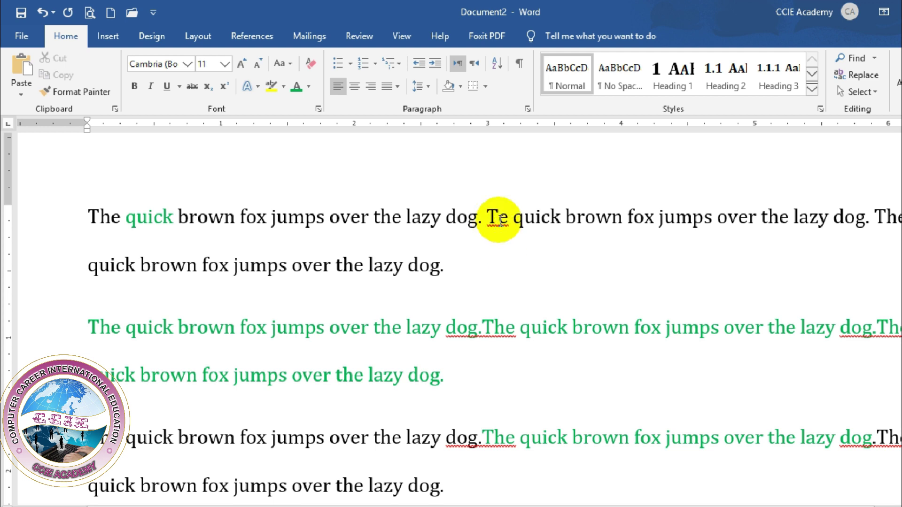
pyautogui.click(317, 110)
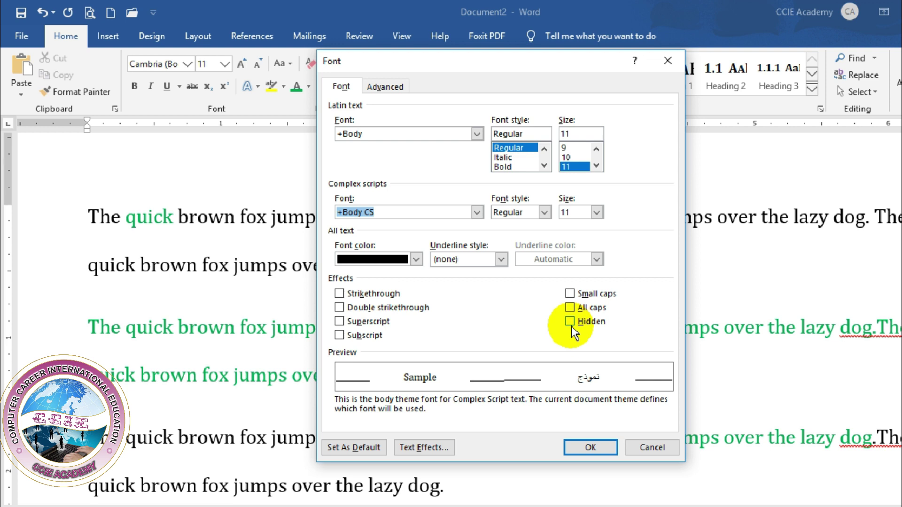
pyautogui.click(651, 447)
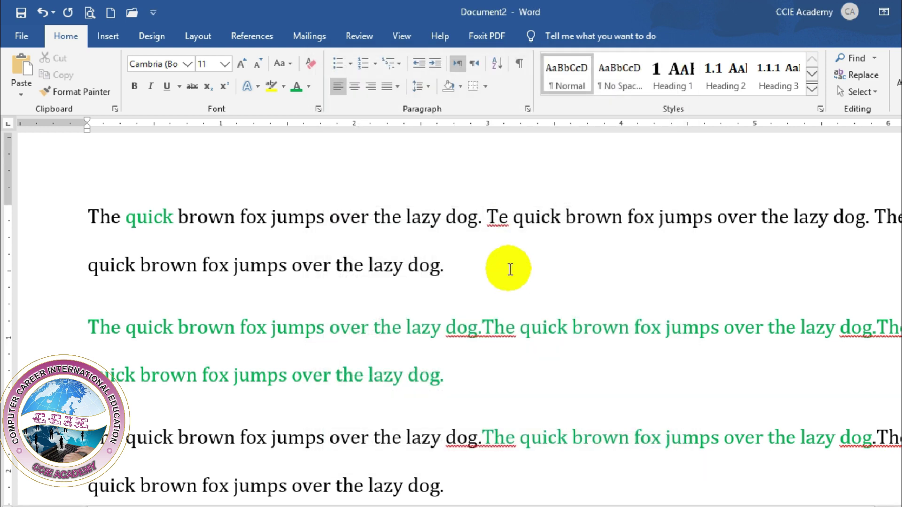
# Unhide the letter between "T" and "e" by selecting both letters and clearing the Hidden font effect
pyautogui.click(498, 219)
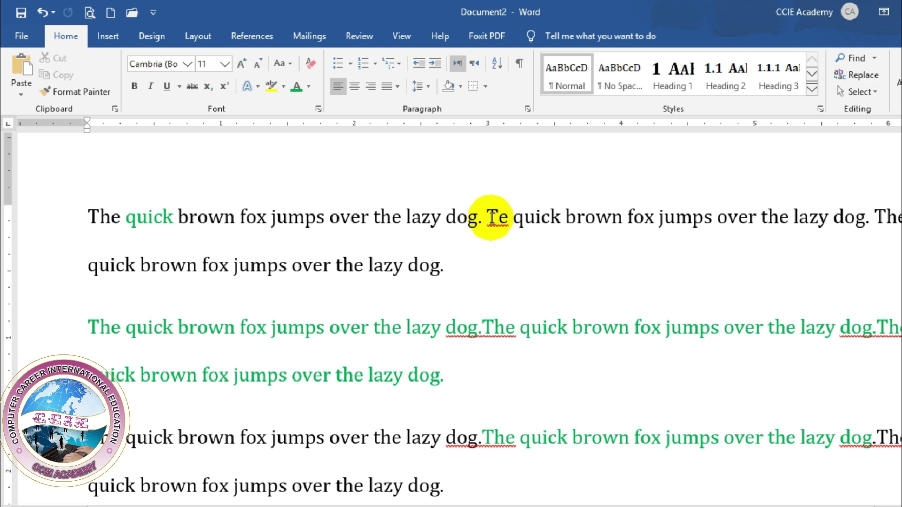
pyautogui.moveTo(491, 217); pyautogui.dragTo(502, 217)
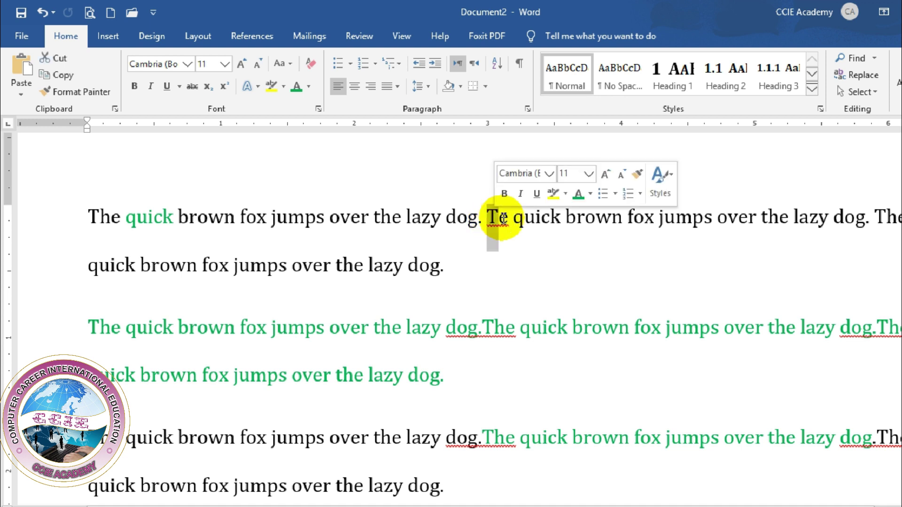
pyautogui.click(501, 217)
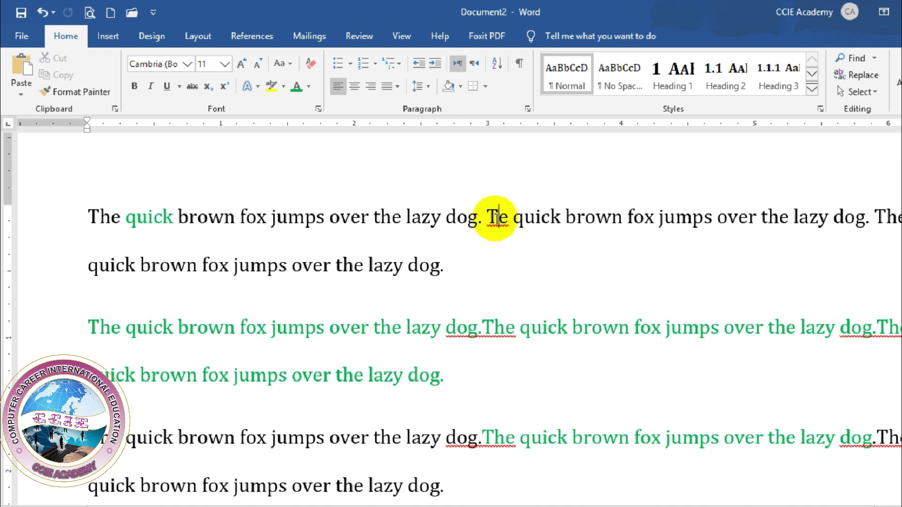
pyautogui.moveTo(490, 217); pyautogui.dragTo(503, 217)
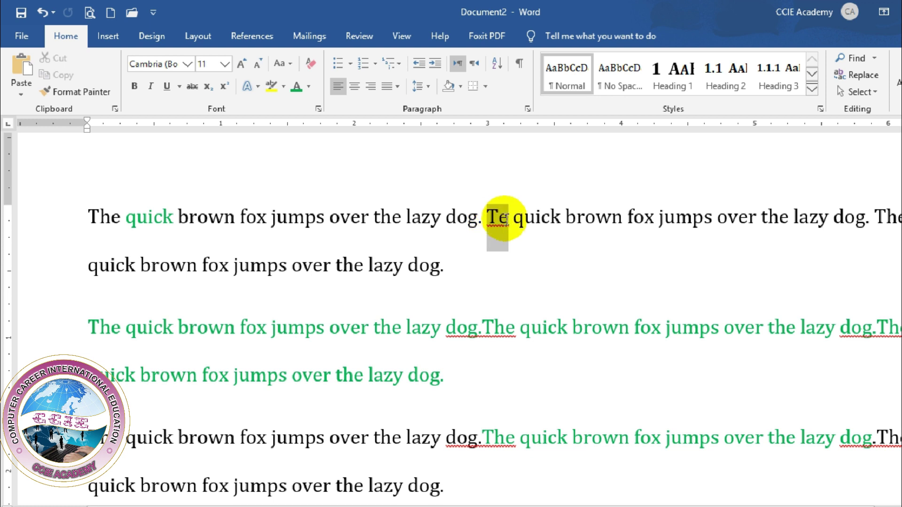
pyautogui.click(318, 108)
pyautogui.click(570, 321)
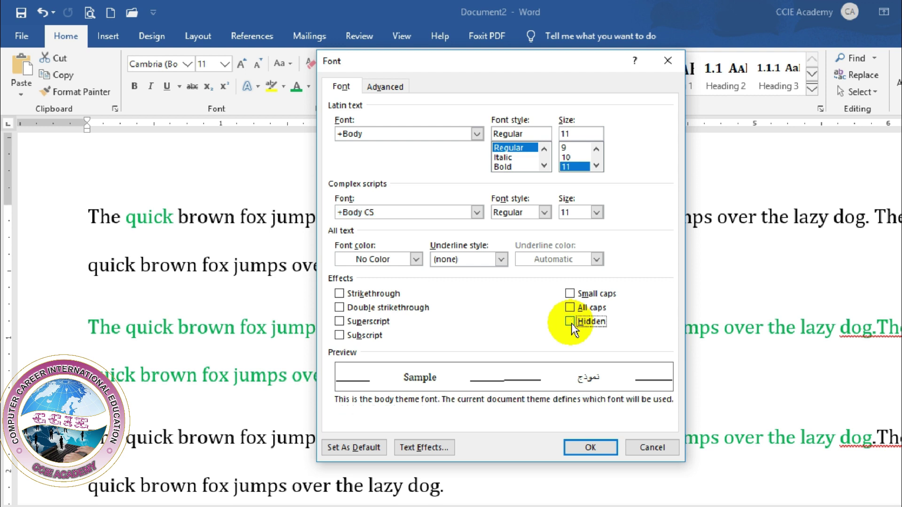
pyautogui.moveTo(524, 61); pyautogui.dragTo(782, 76)
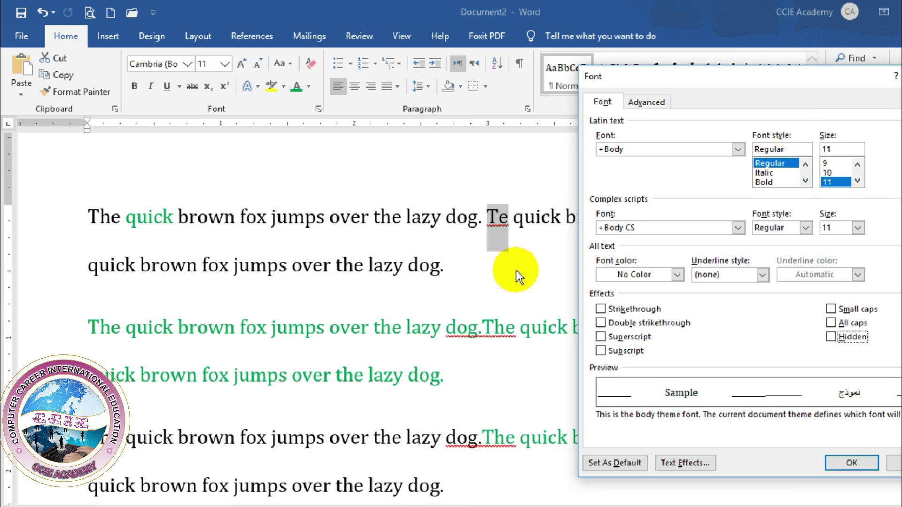
pyautogui.click(841, 460)
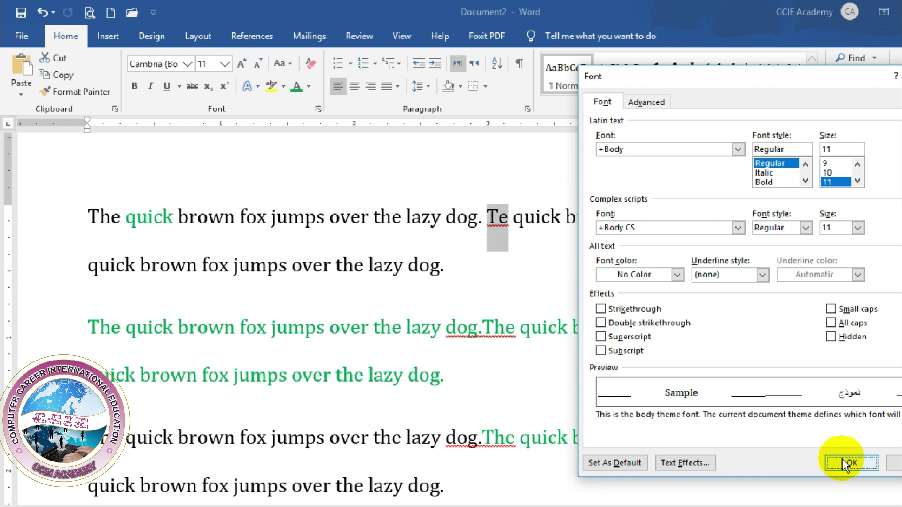
pyautogui.click(534, 246)
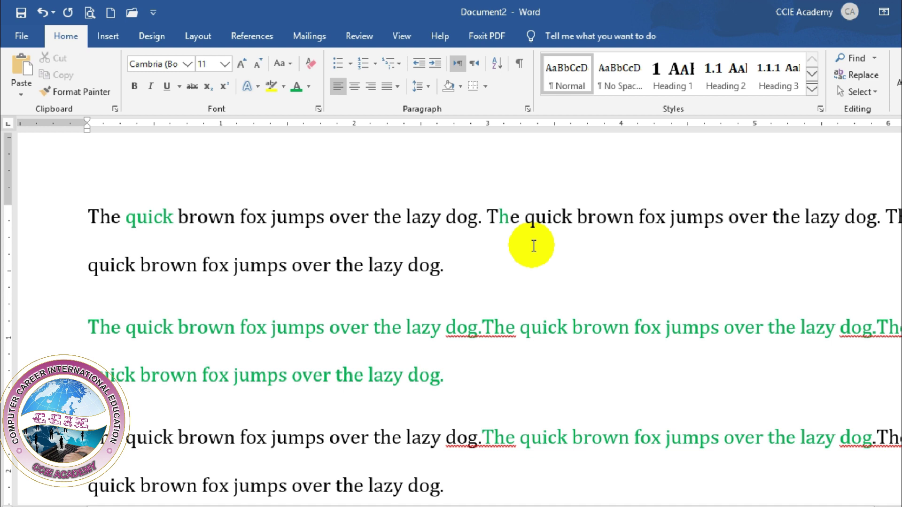
# Hide the green word "quick" in the first sentence of the first paragraph with the Hidden font effect
pyautogui.moveTo(125, 219); pyautogui.dragTo(165, 216)
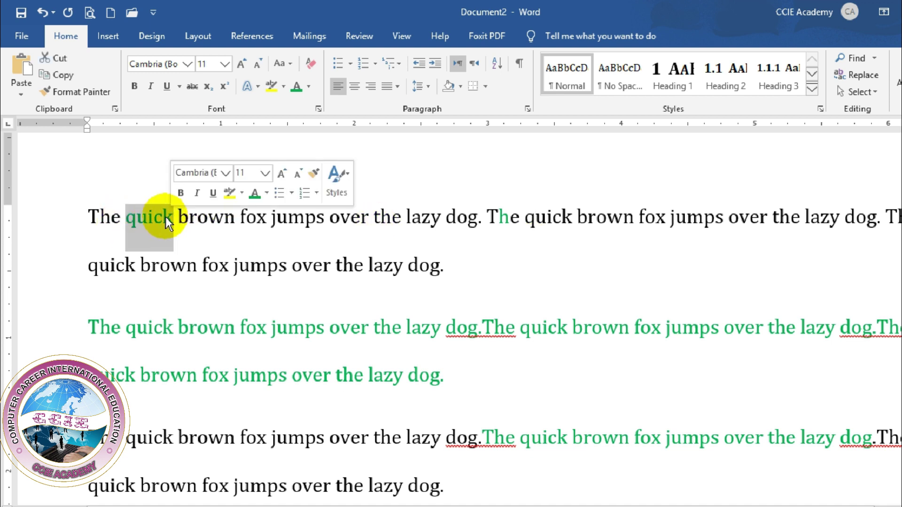
pyautogui.click(317, 109)
pyautogui.click(830, 337)
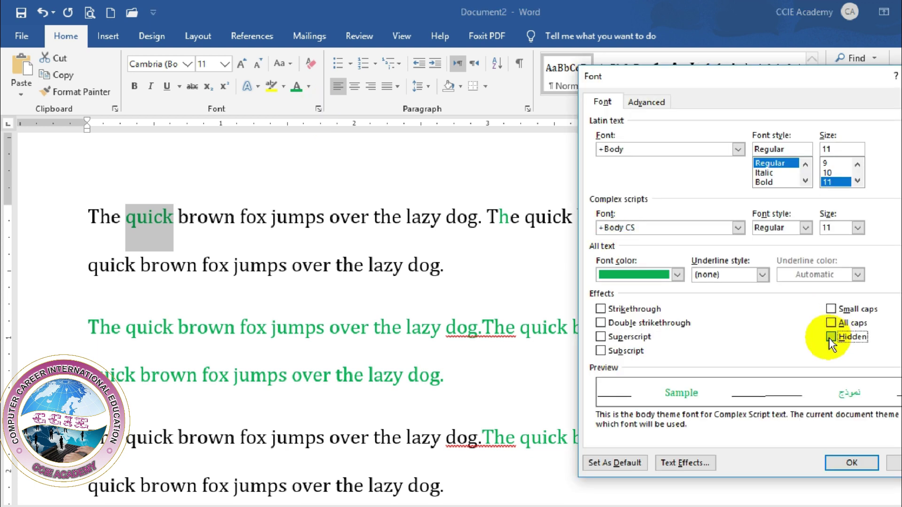
pyautogui.click(839, 461)
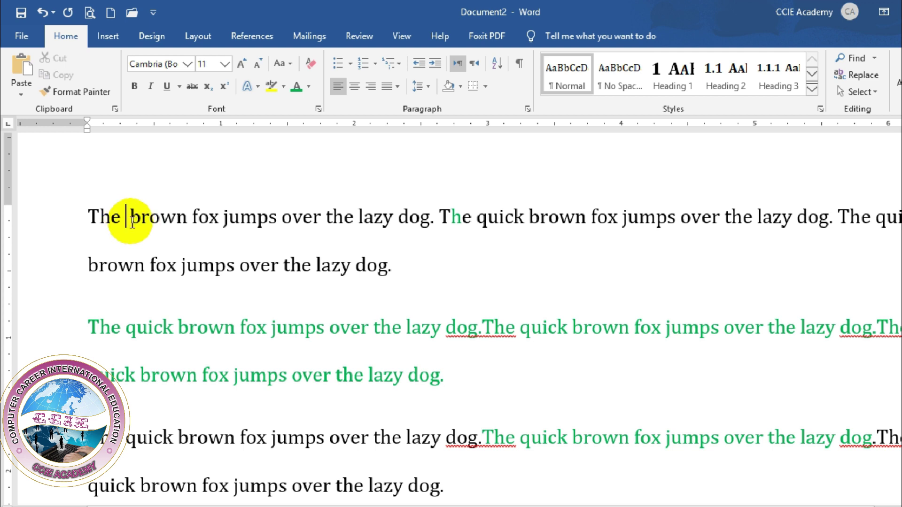
# Unhide the word between "The" and "brown" in the first sentence by selecting both words and clearing the Hidden font effect
pyautogui.moveTo(90, 213); pyautogui.dragTo(115, 219)
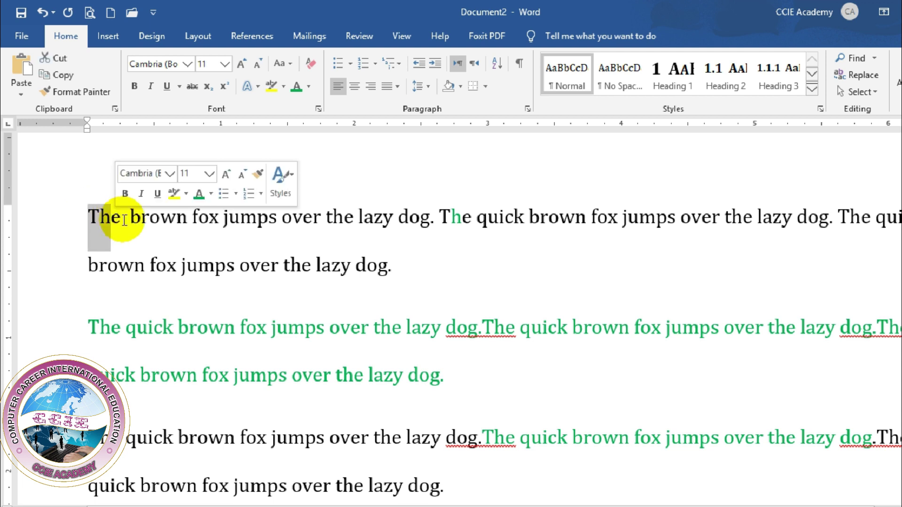
pyautogui.click(162, 222)
pyautogui.moveTo(187, 221)
pyautogui.mouseDown()
pyautogui.moveTo(139, 215)
pyautogui.moveTo(193, 216)
pyautogui.mouseUp()
pyautogui.click(133, 218)
pyautogui.click(175, 219)
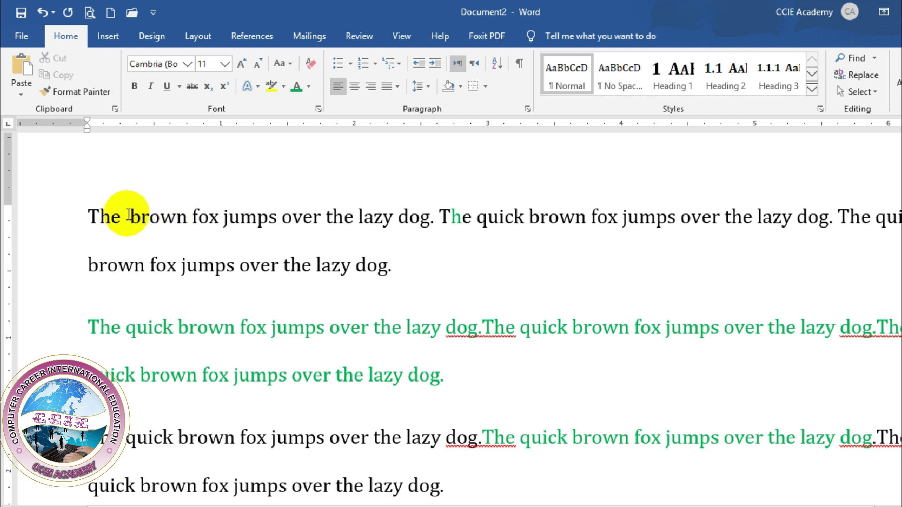
pyautogui.moveTo(87, 216); pyautogui.dragTo(178, 223)
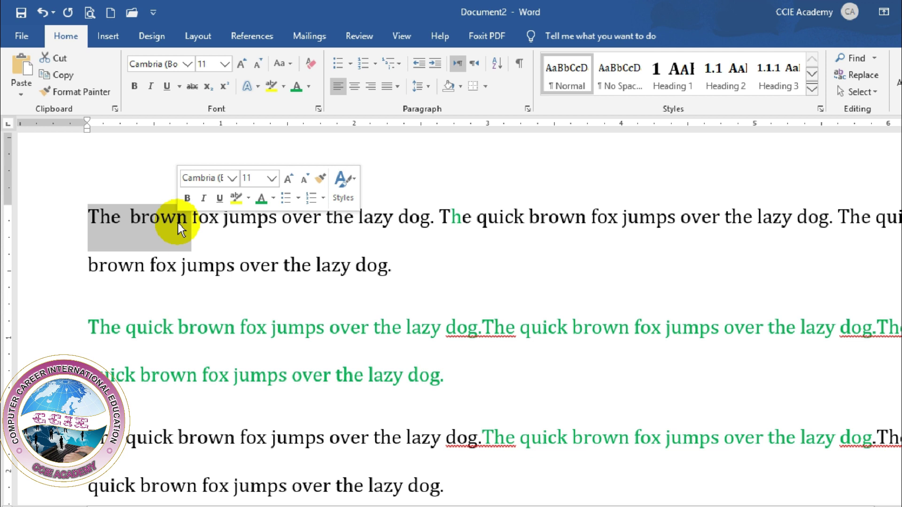
pyautogui.click(318, 110)
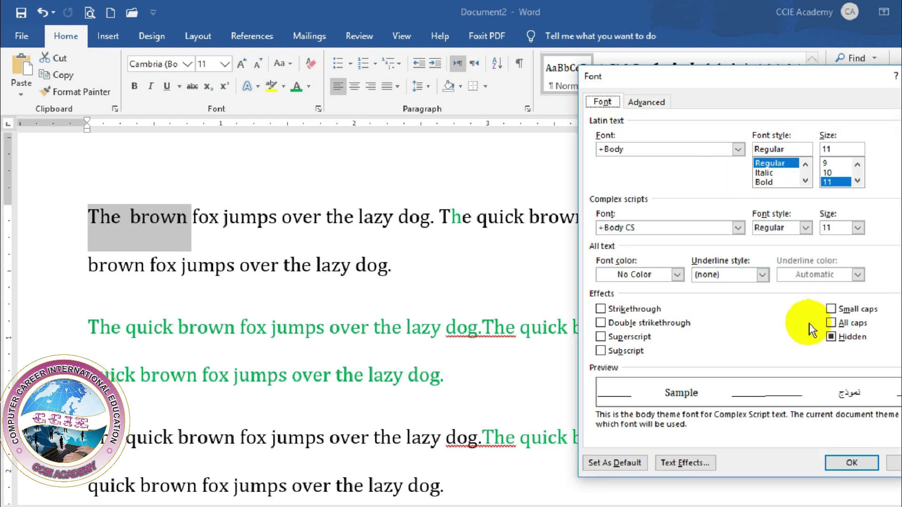
pyautogui.click(831, 337)
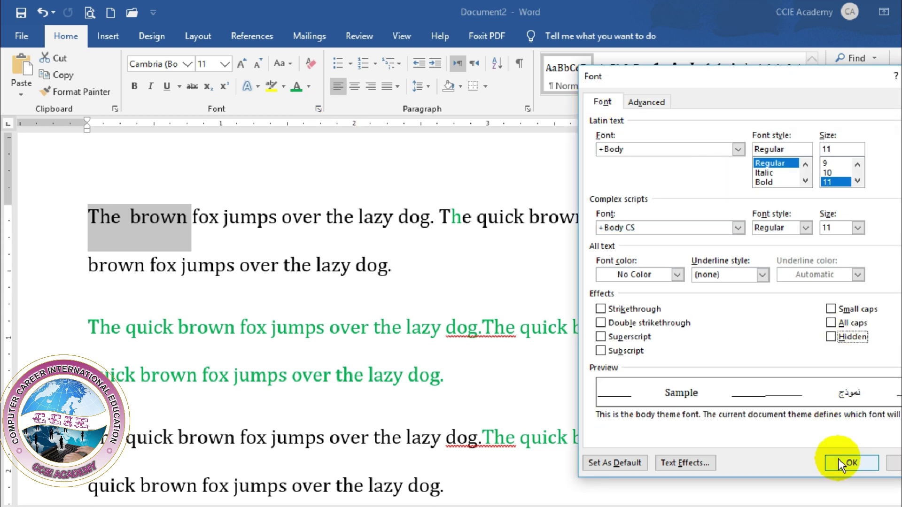
pyautogui.click(852, 463)
pyautogui.click(446, 264)
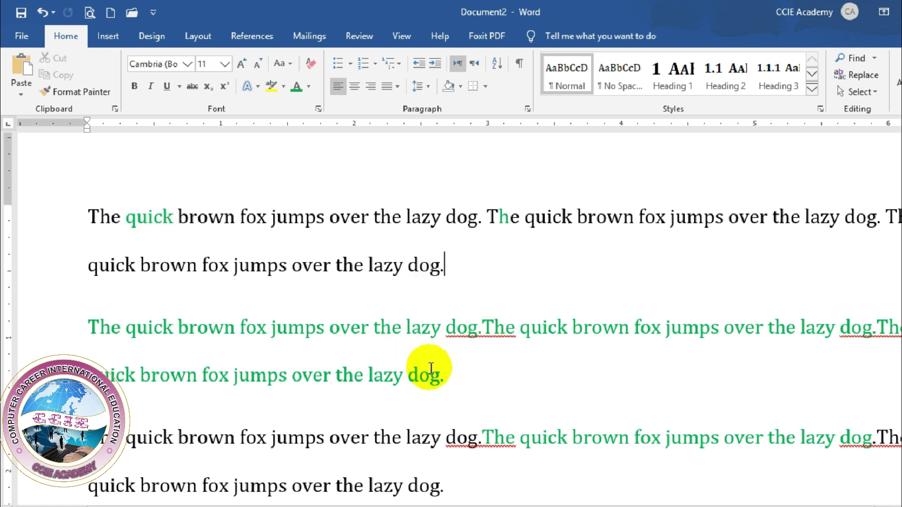
# Hide the entire green second paragraph with the Hidden font effect
pyautogui.moveTo(431, 374); pyautogui.dragTo(93, 342)
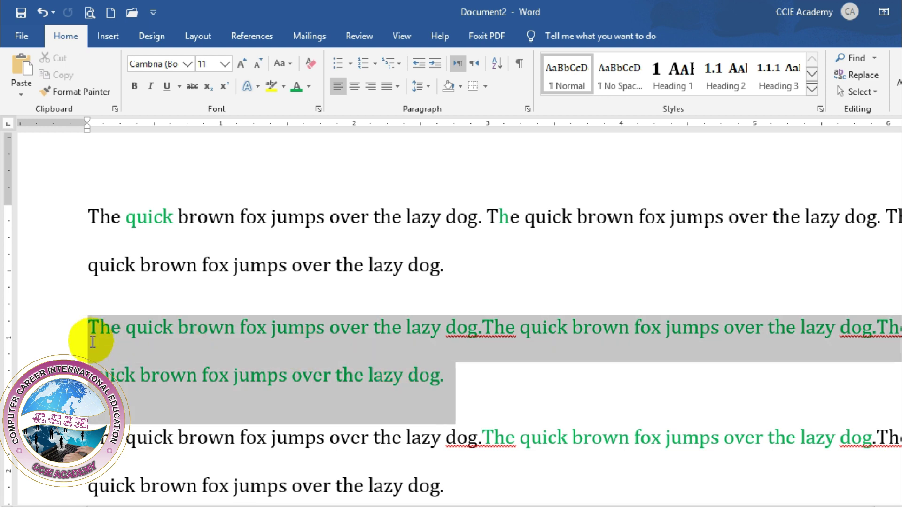
pyautogui.click(408, 359)
pyautogui.moveTo(469, 382); pyautogui.dragTo(104, 324)
pyautogui.hotkey('ctrl', 'c')
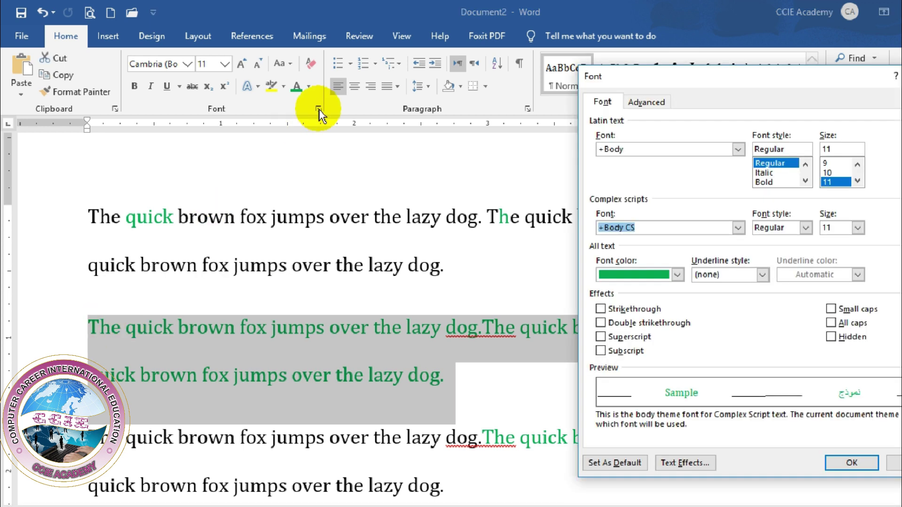
pyautogui.click(831, 337)
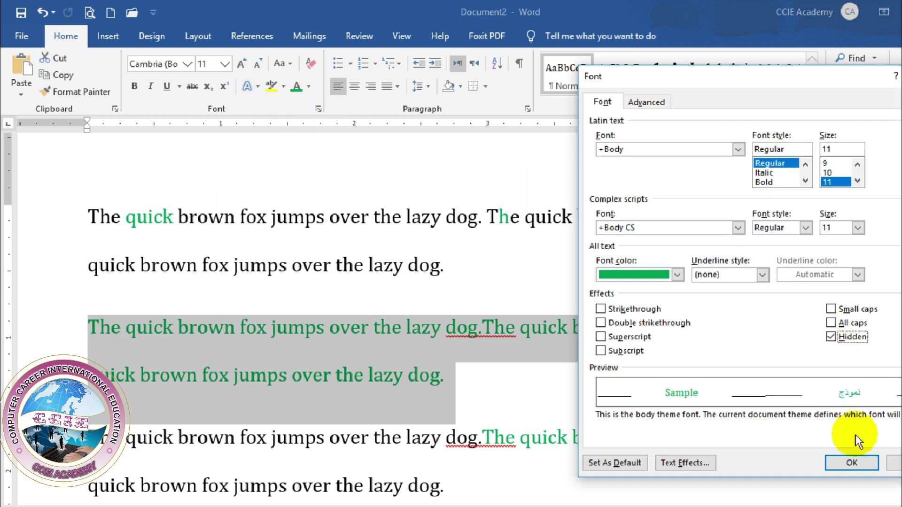
pyautogui.click(851, 463)
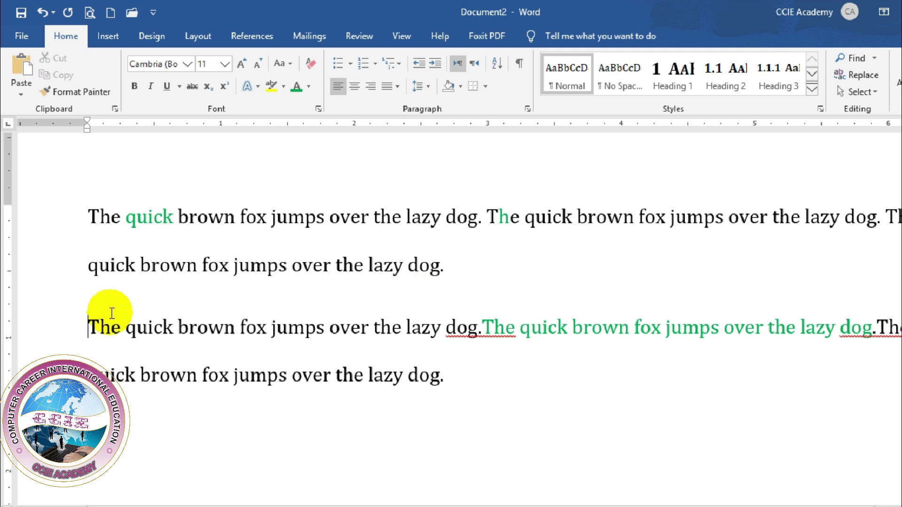
# Check the text around the hidden second paragraph and show the formatting marks
pyautogui.moveTo(84, 212); pyautogui.dragTo(242, 327)
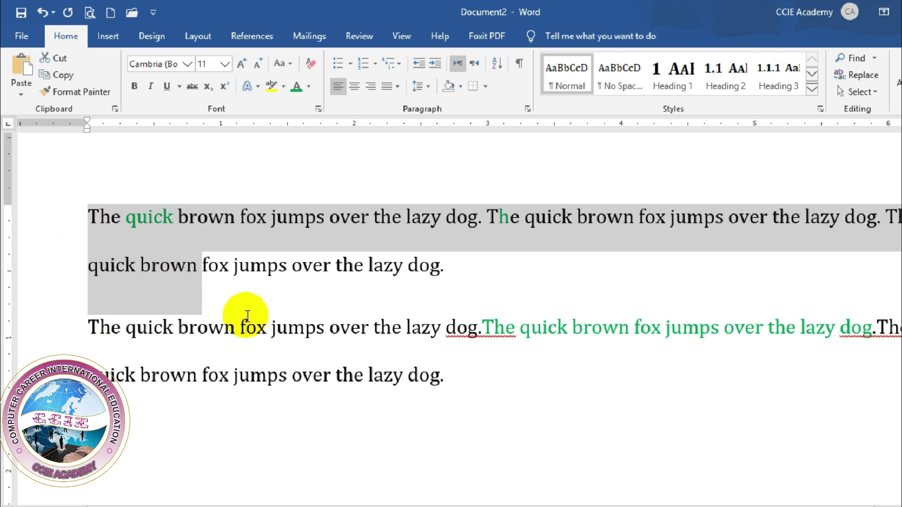
pyautogui.click(246, 326)
pyautogui.moveTo(448, 381); pyautogui.dragTo(288, 359)
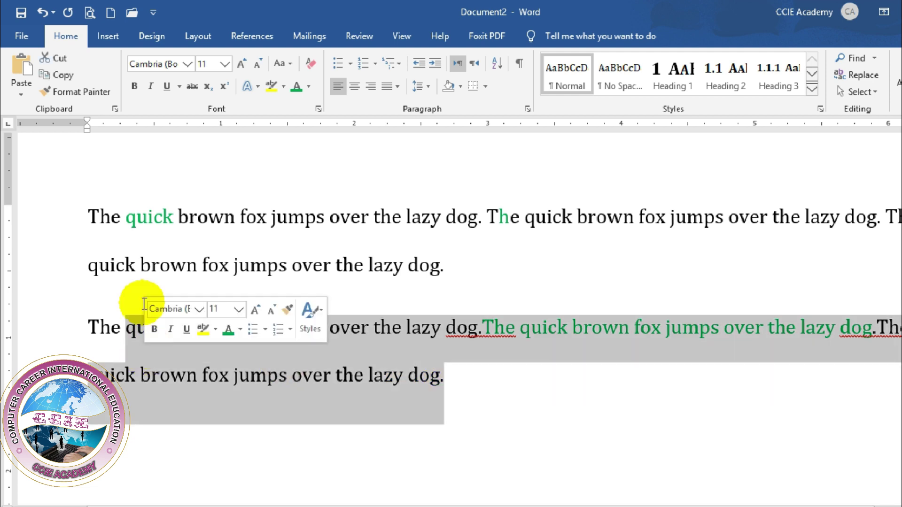
pyautogui.click(139, 293)
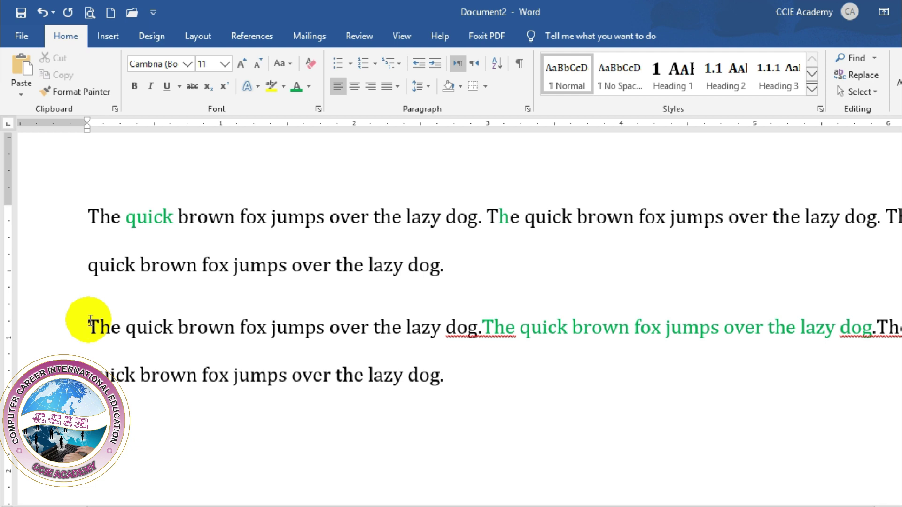
pyautogui.click(519, 64)
pyautogui.hotkey('ctrl', 'v')
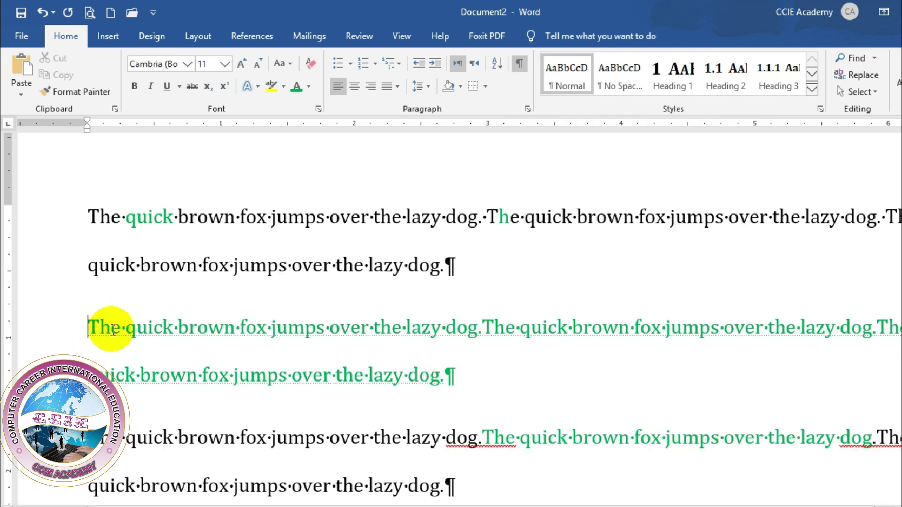
# Inspect the space marks between the hidden paragraph's words and turn the formatting marks off
pyautogui.click(237, 327)
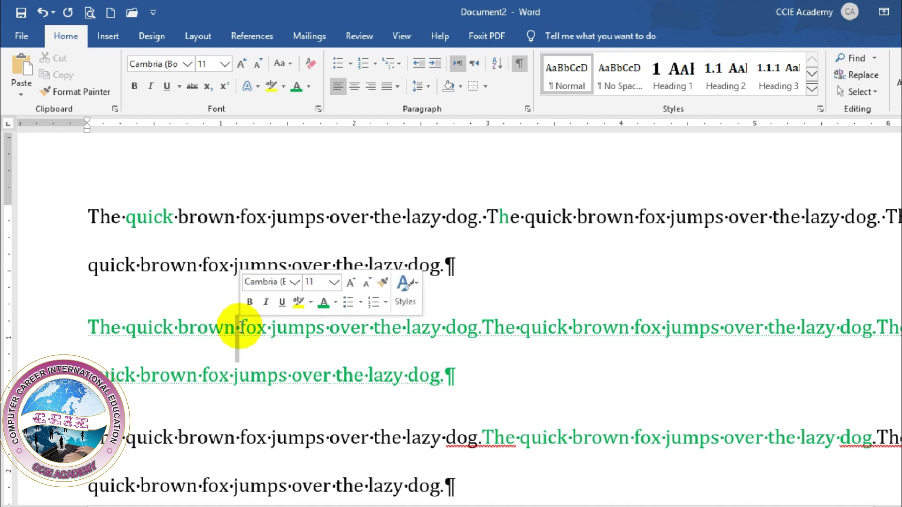
pyautogui.doubleClick(268, 327)
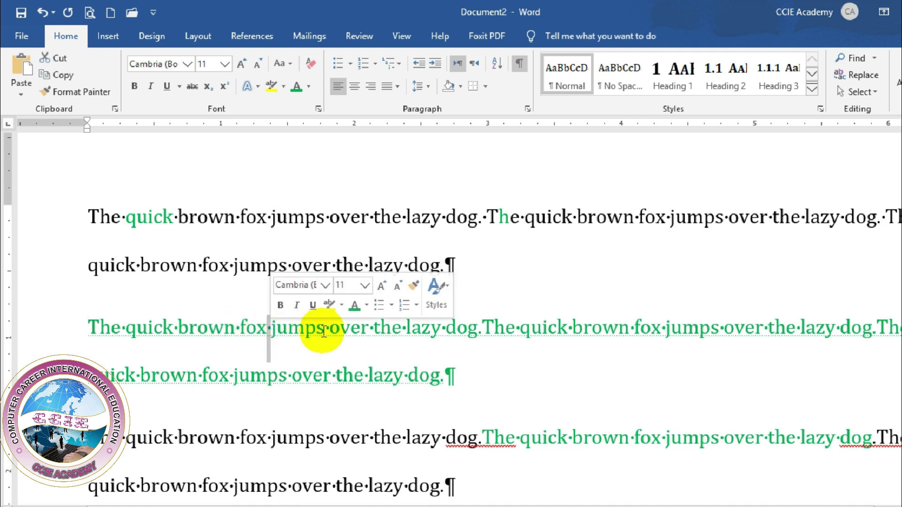
pyautogui.click(329, 329)
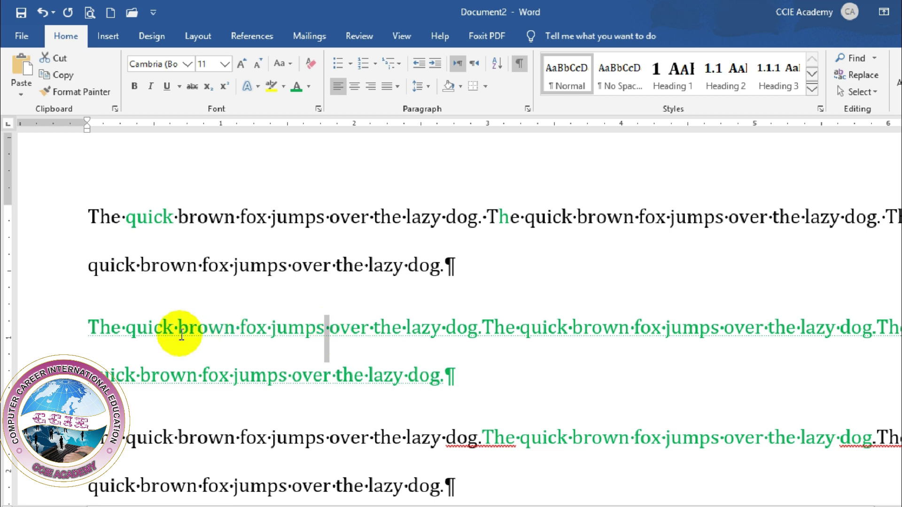
pyautogui.click(178, 327)
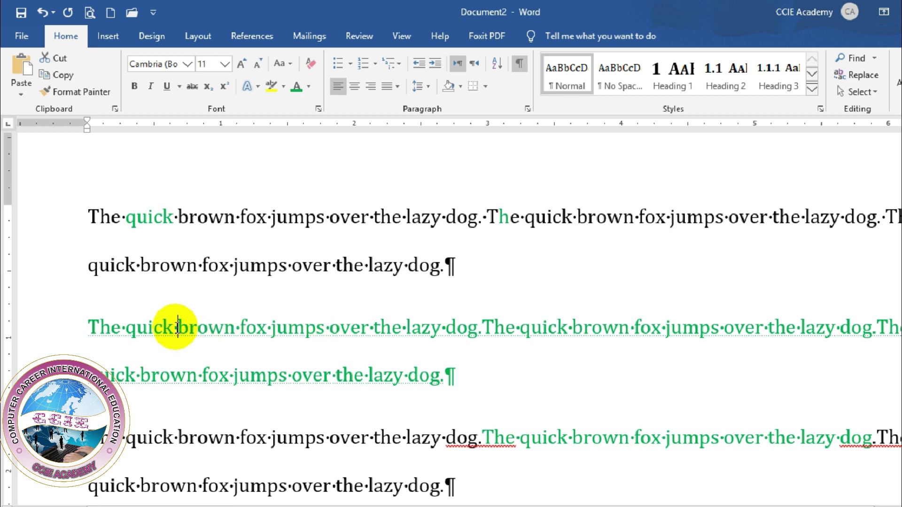
pyautogui.click(518, 64)
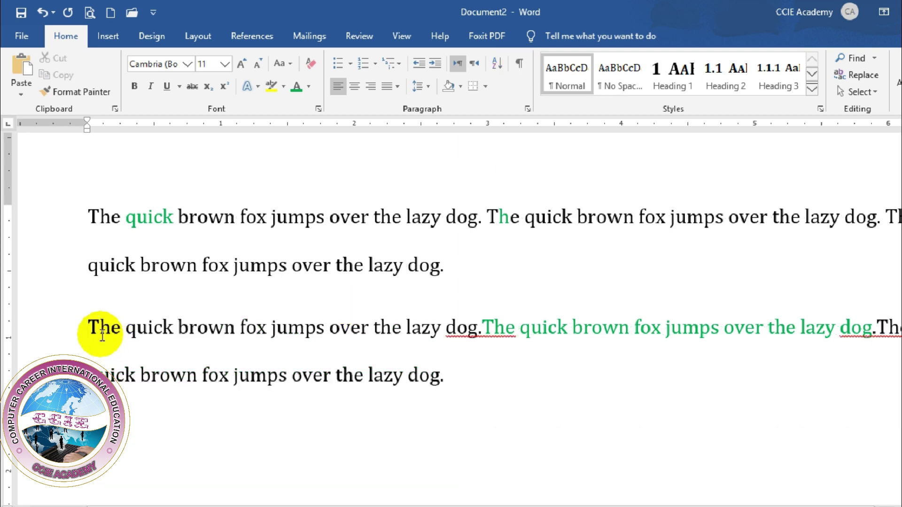
# Unhide the second paragraph by selecting from the first paragraph's last line into the following paragraph and clearing the Hidden font effect
pyautogui.moveTo(89, 264); pyautogui.dragTo(497, 328)
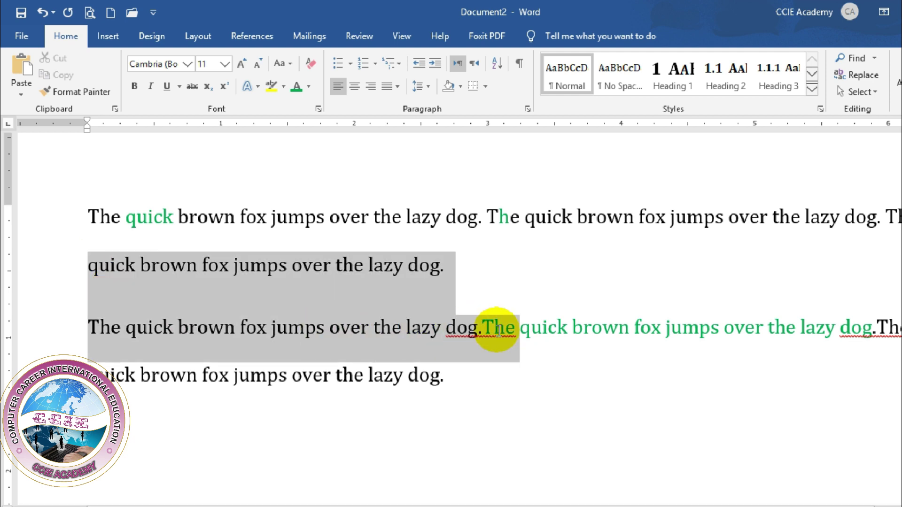
pyautogui.moveTo(497, 329); pyautogui.dragTo(500, 331)
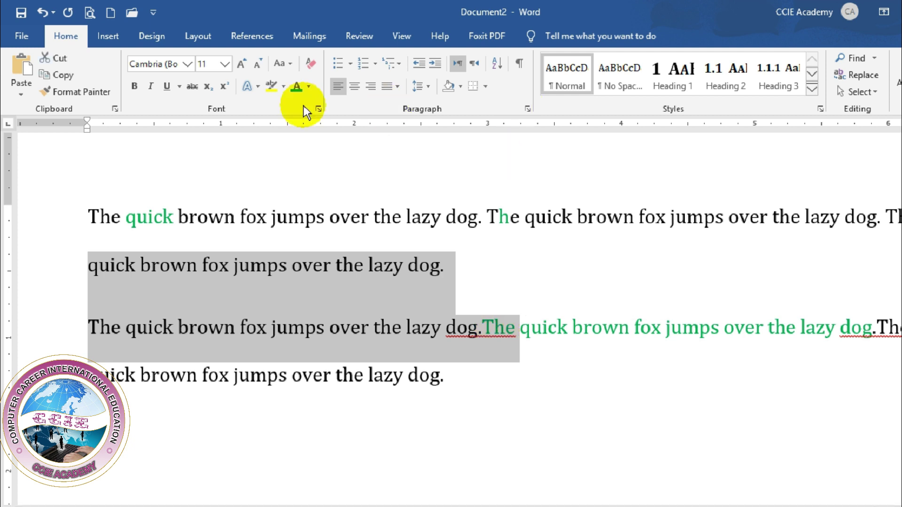
pyautogui.click(318, 110)
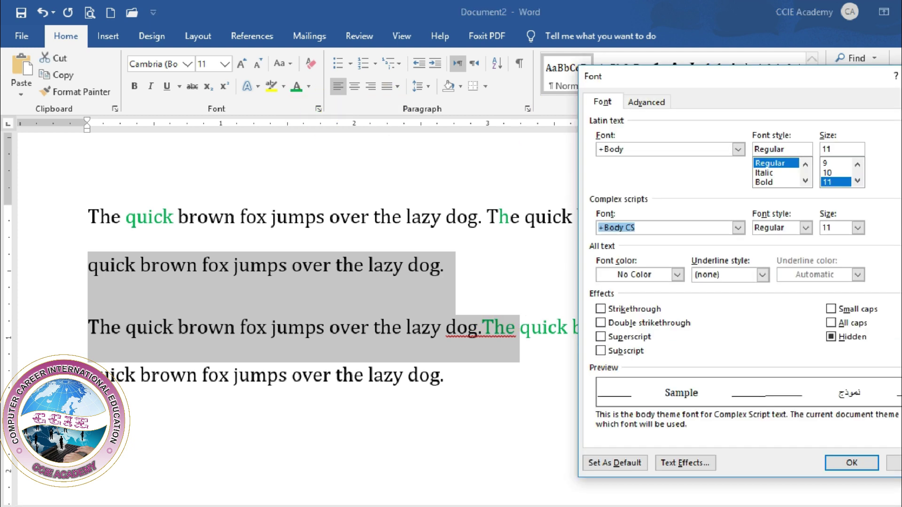
pyautogui.click(831, 337)
pyautogui.click(833, 339)
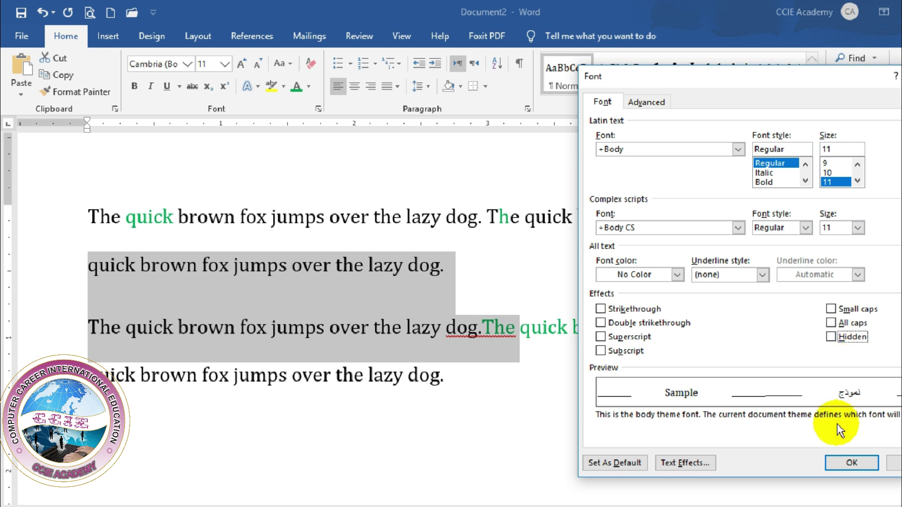
pyautogui.click(851, 462)
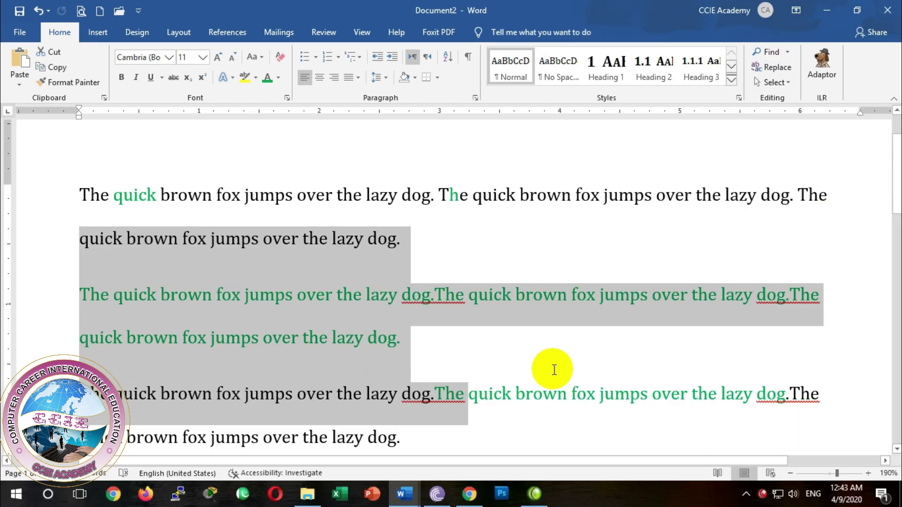
pyautogui.click(614, 411)
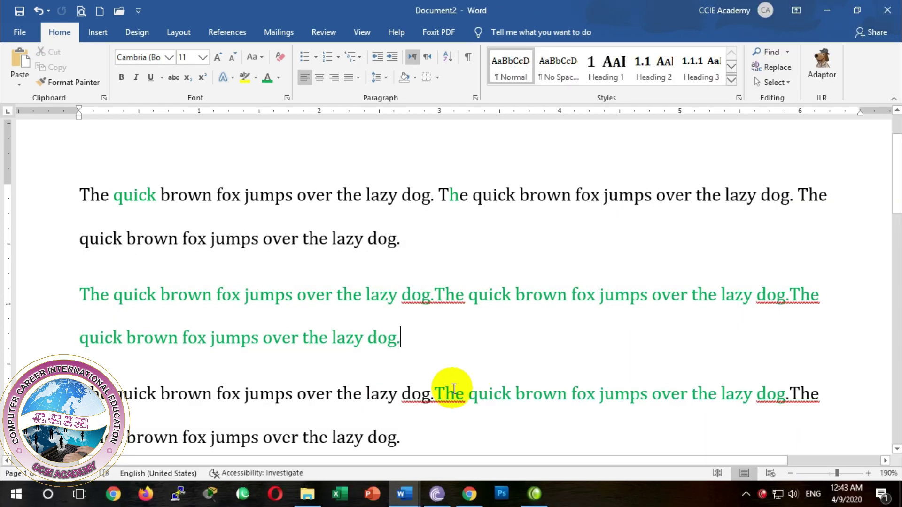
# Hide the green sentence in the middle of the third paragraph with the Hidden font effect
pyautogui.moveTo(436, 394); pyautogui.dragTo(779, 393)
pyautogui.hotkey('ctrl', 'c')
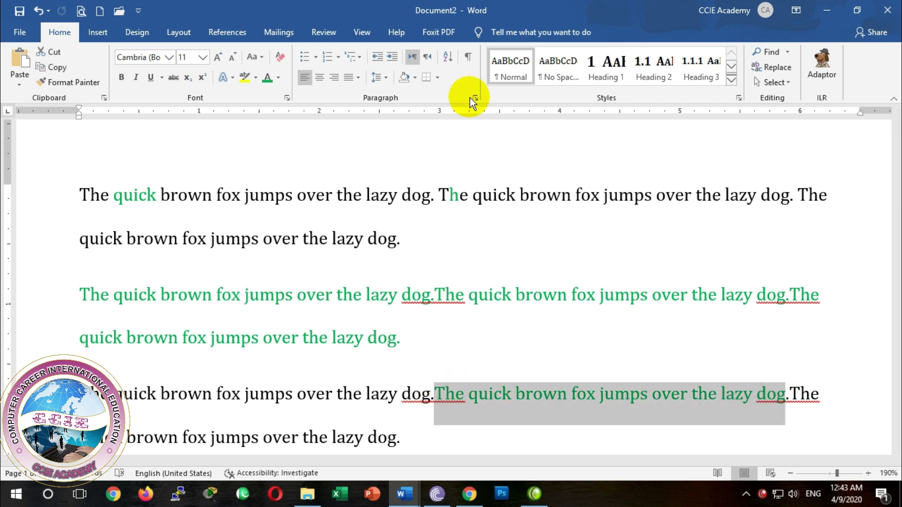
pyautogui.click(475, 98)
pyautogui.click(564, 396)
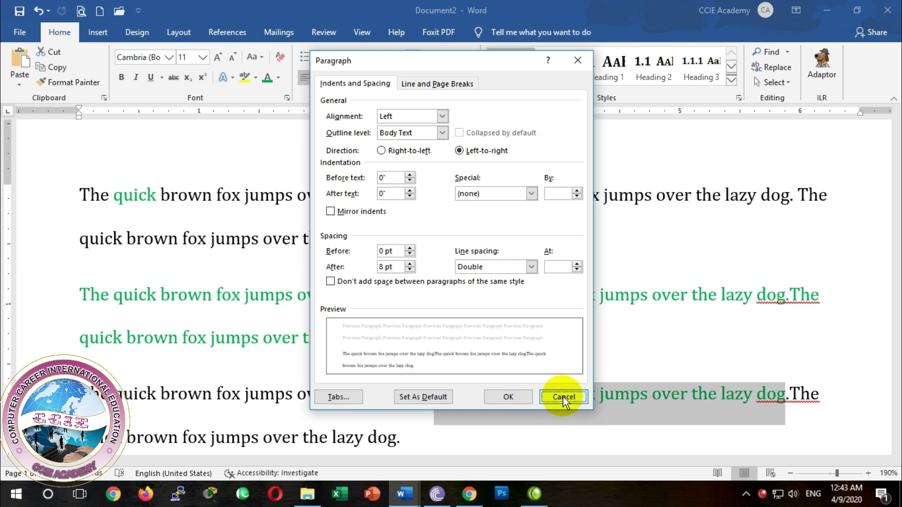
pyautogui.click(285, 98)
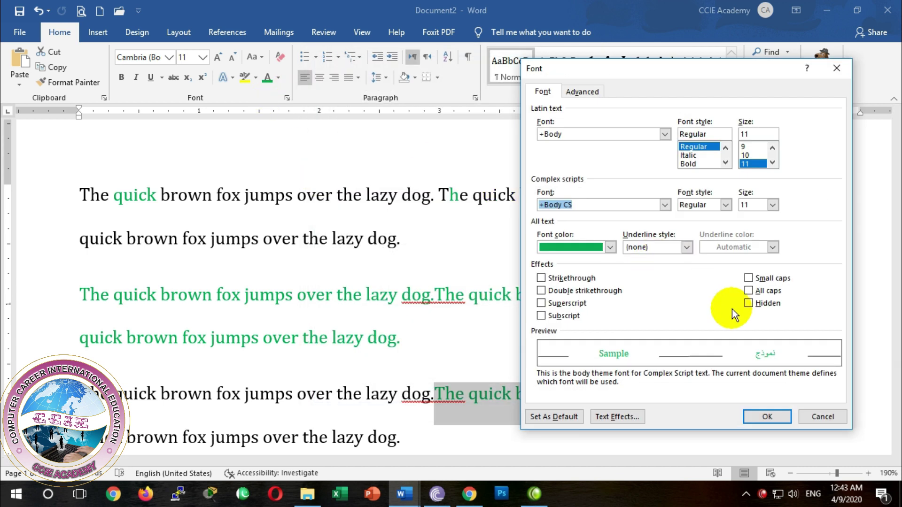
pyautogui.click(749, 304)
pyautogui.click(762, 416)
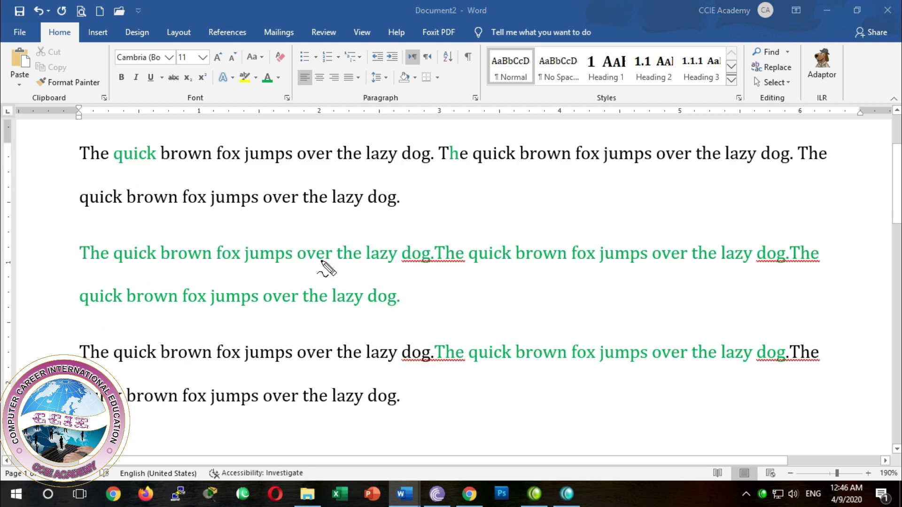
pyautogui.moveTo(444, 205)
pyautogui.mouseDown()
pyautogui.moveTo(445, 221)
pyautogui.moveTo(459, 204)
pyautogui.moveTo(463, 219)
pyautogui.moveTo(489, 205)
pyautogui.moveTo(516, 222)
pyautogui.moveTo(527, 197)
pyautogui.moveTo(578, 215)
pyautogui.moveTo(598, 201)
pyautogui.moveTo(658, 207)
pyautogui.moveTo(685, 191)
pyautogui.moveTo(729, 191)
pyautogui.mouseUp()
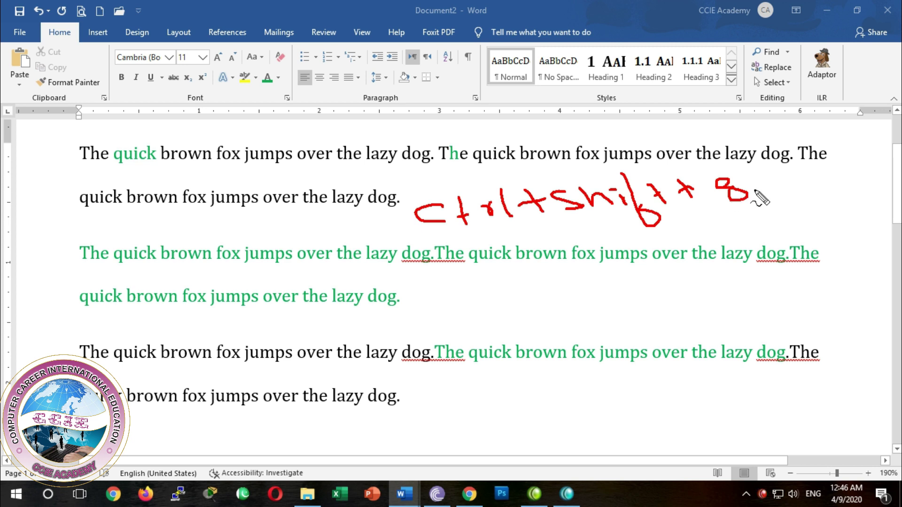
pyautogui.moveTo(717, 170)
pyautogui.mouseDown()
pyautogui.moveTo(710, 173)
pyautogui.moveTo(727, 171)
pyautogui.mouseUp()
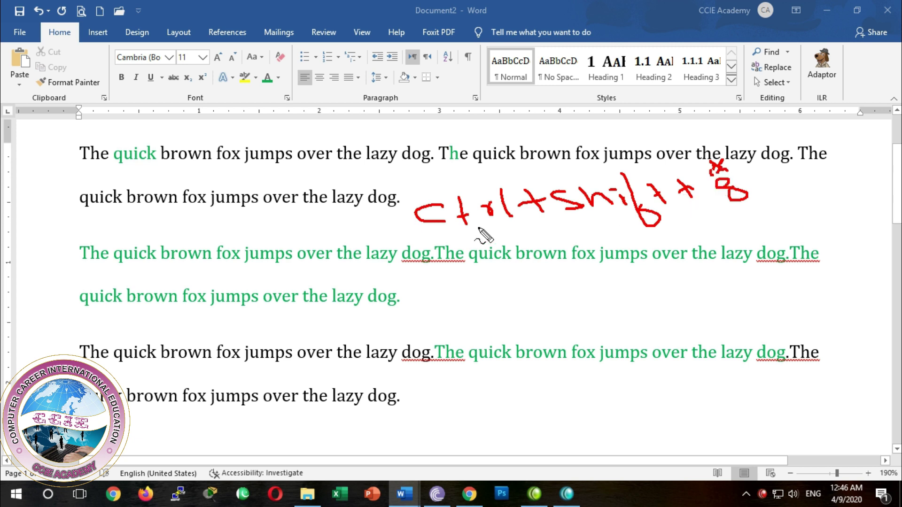
pyautogui.moveTo(739, 162); pyautogui.dragTo(757, 141)
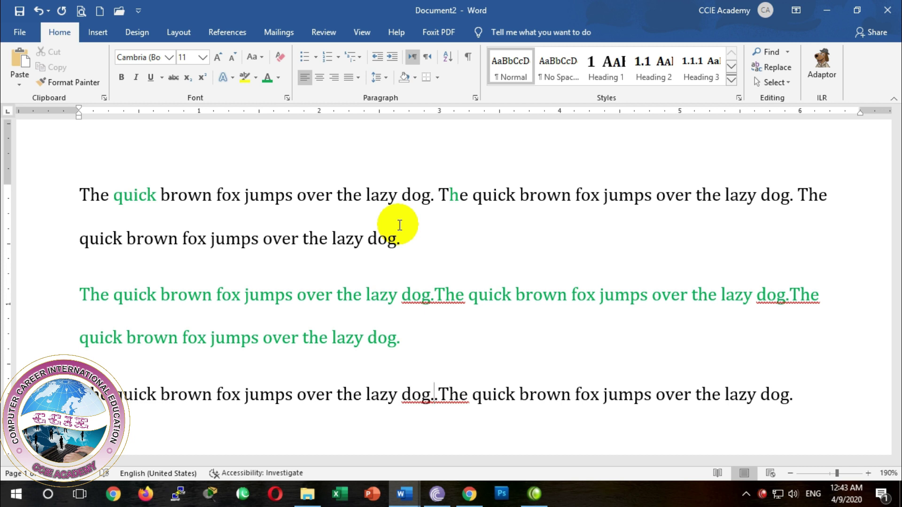
# Toggle the formatting marks on and off repeatedly to check the hidden sentence in the third paragraph
pyautogui.hotkey('ctrl', 'v')
pyautogui.hotkey('ctrl', 'shift', '8')
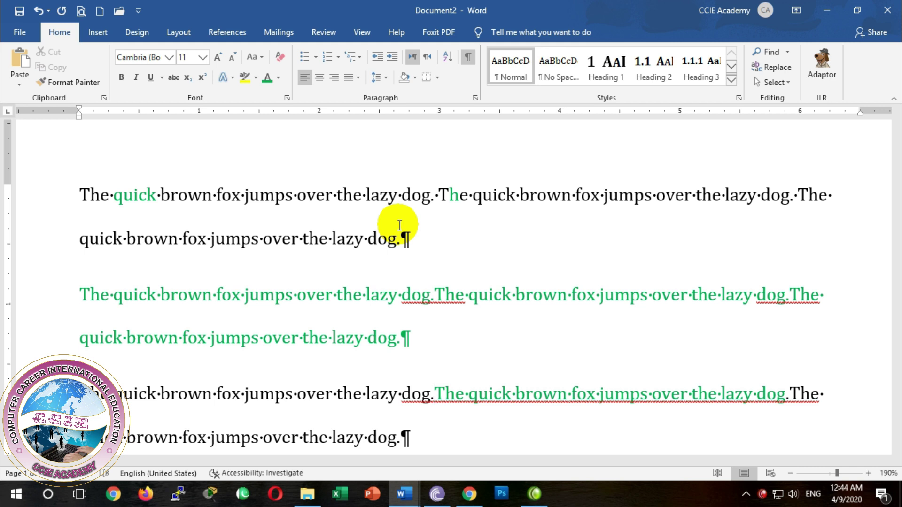
pyautogui.hotkey('ctrl', 'z')
pyautogui.hotkey('ctrl', 'shift', '8')
pyautogui.hotkey('ctrl', 'v')
pyautogui.hotkey('ctrl', 'shift', '8')
pyautogui.hotkey('ctrl', 'z')
pyautogui.hotkey('ctrl', 'shift', '8')
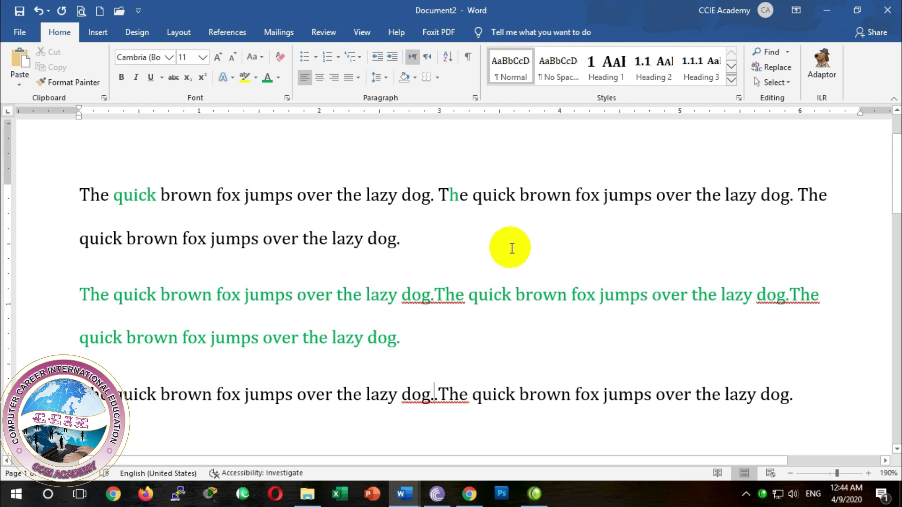
# Unhide the third paragraph's middle sentence by selecting across the gap from "dog." through "The" and clearing the Hidden font effect
pyautogui.moveTo(403, 396); pyautogui.dragTo(423, 397)
pyautogui.click(462, 405)
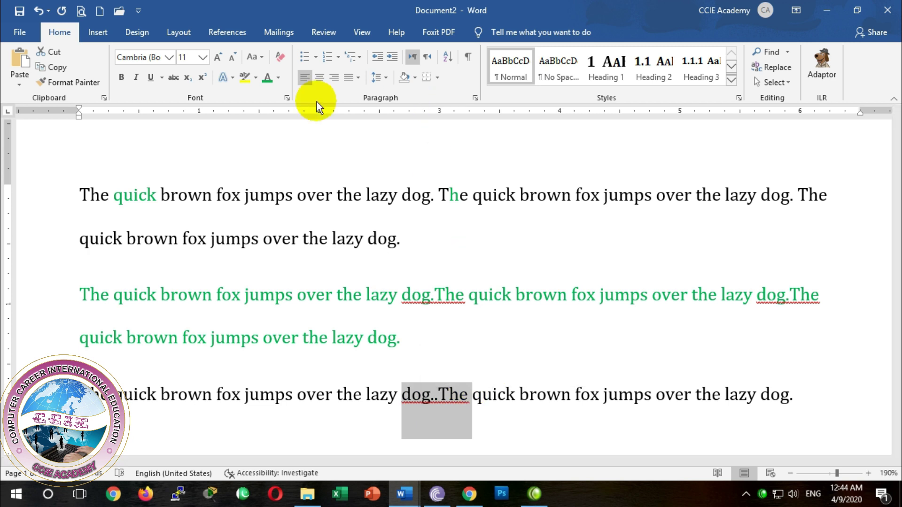
pyautogui.click(287, 98)
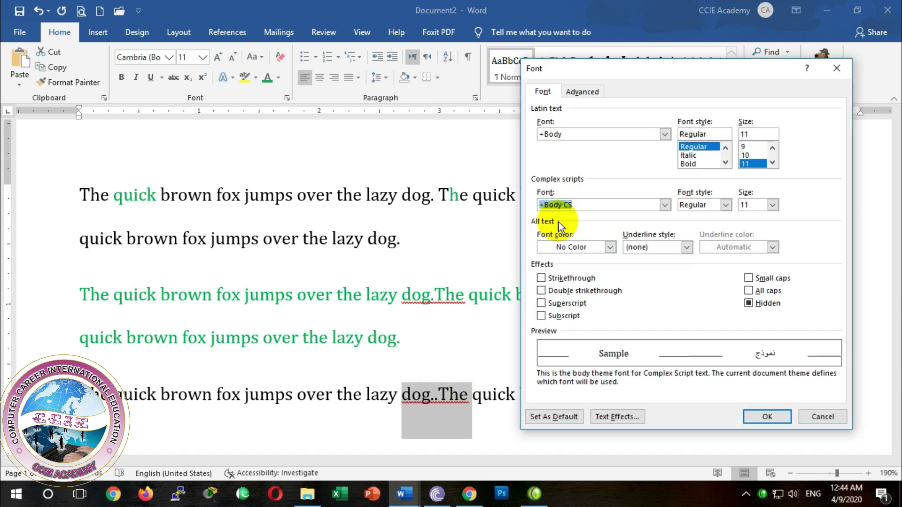
pyautogui.click(748, 303)
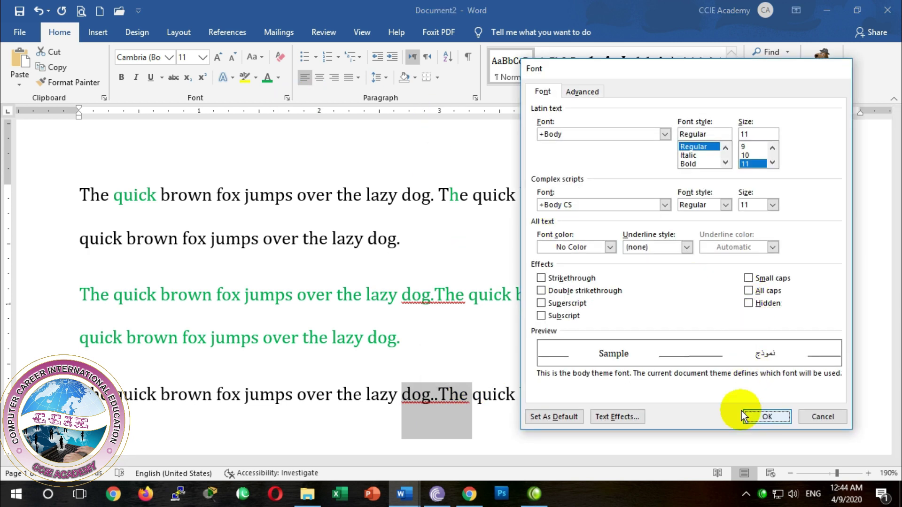
pyautogui.click(757, 417)
pyautogui.click(480, 355)
# Add the line "How to hide a specific letter, word, sentence or paragraph." above the first paragraph
pyautogui.scroll(3, 329, 305)
pyautogui.click(86, 269)
pyautogui.press('Return')
pyautogui.press('Up')
pyautogui.write('How to')
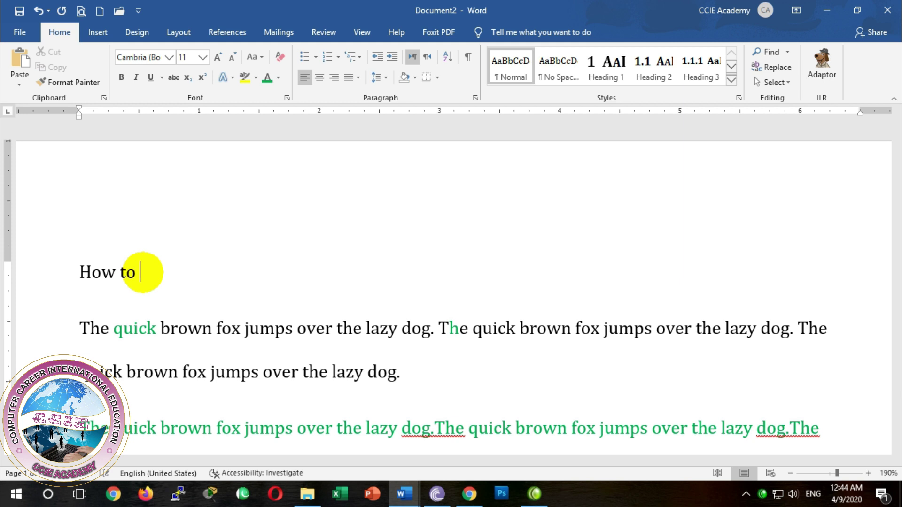
pyautogui.write(' hide a spe')
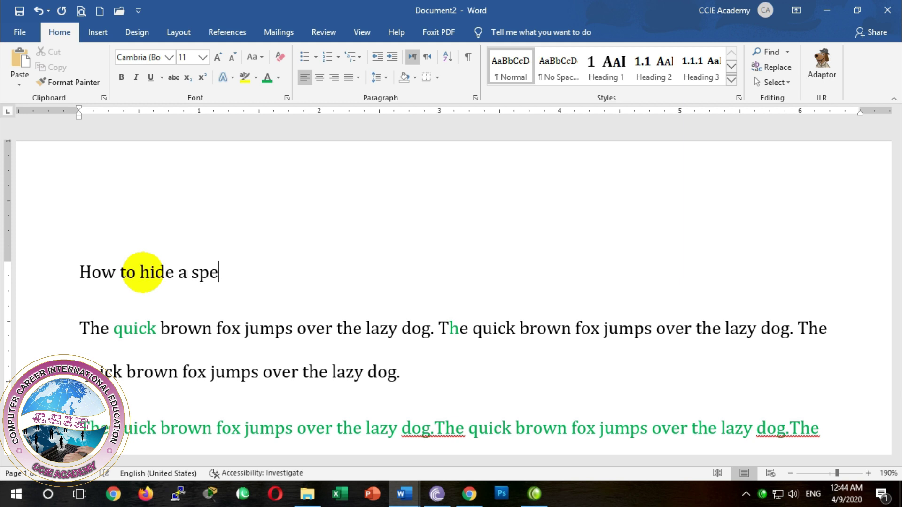
pyautogui.write('cific letter, word, sentence ')
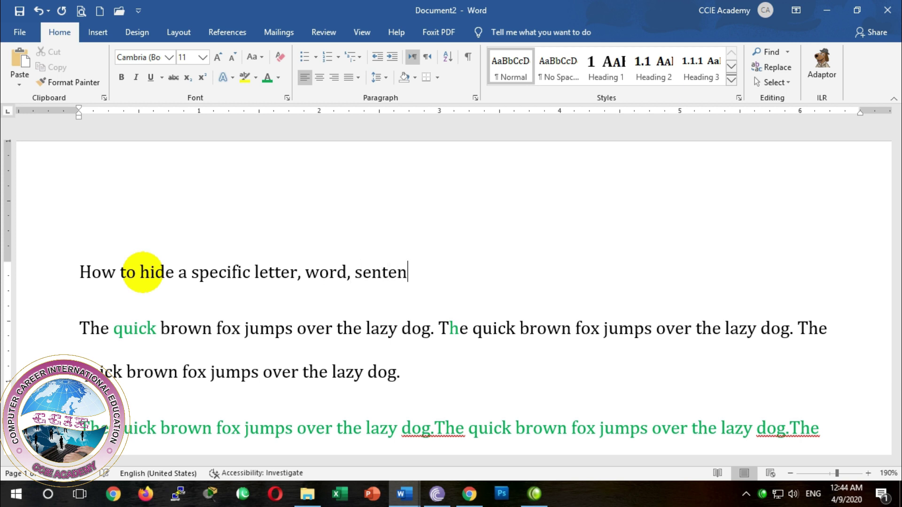
pyautogui.write('or para')
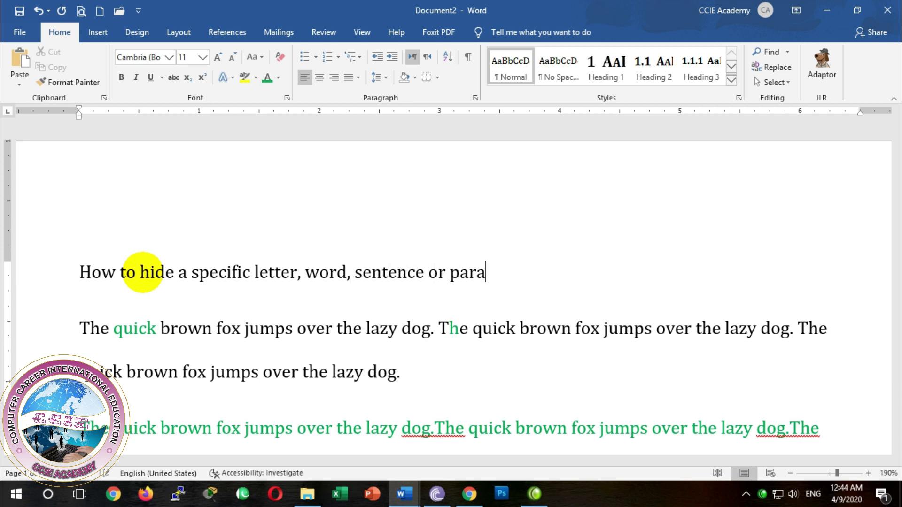
pyautogui.write('graph.')
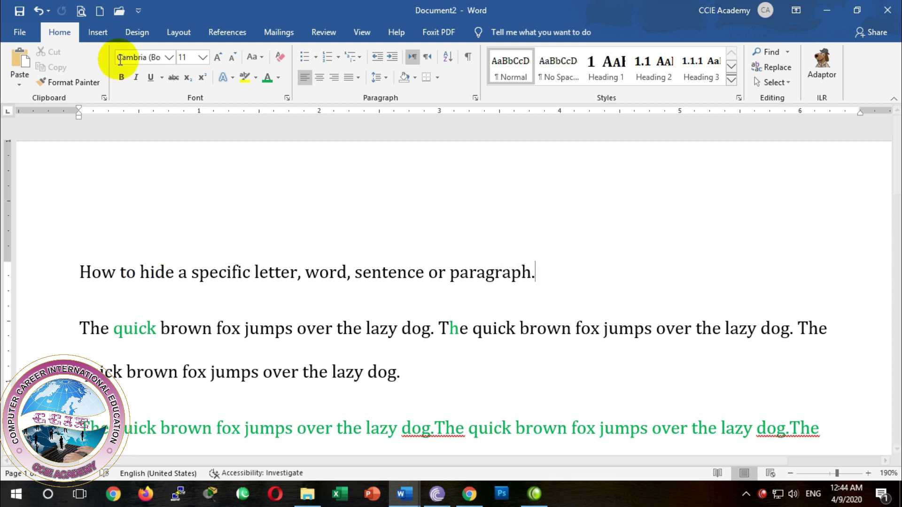
# Review the Hidden effect in the Font settings and close them without changing any option
pyautogui.click(286, 98)
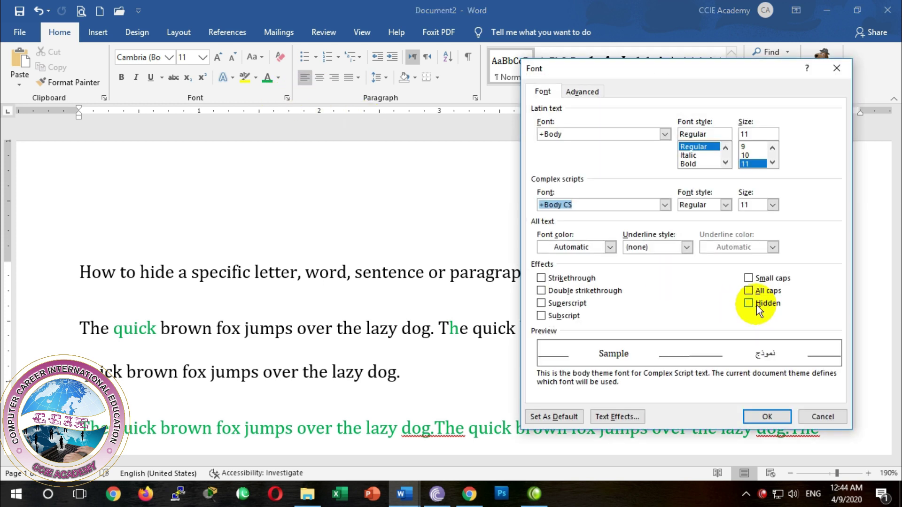
pyautogui.click(756, 416)
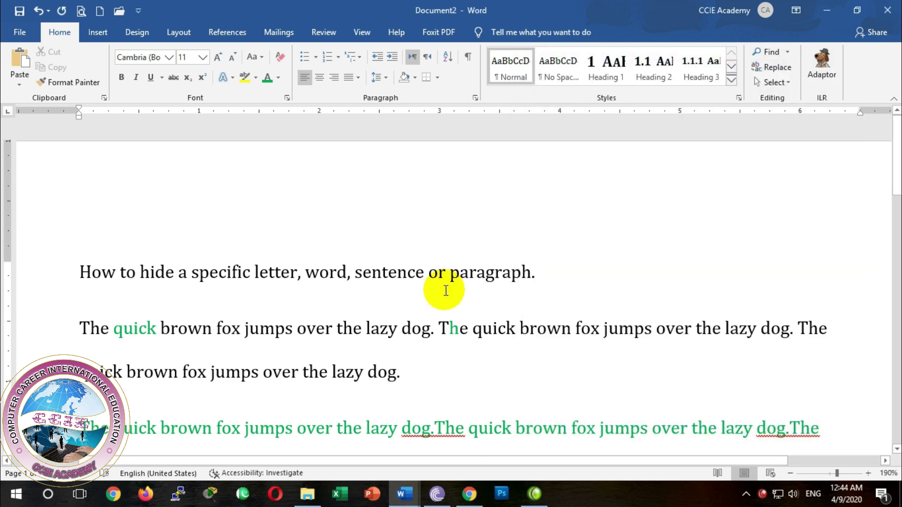